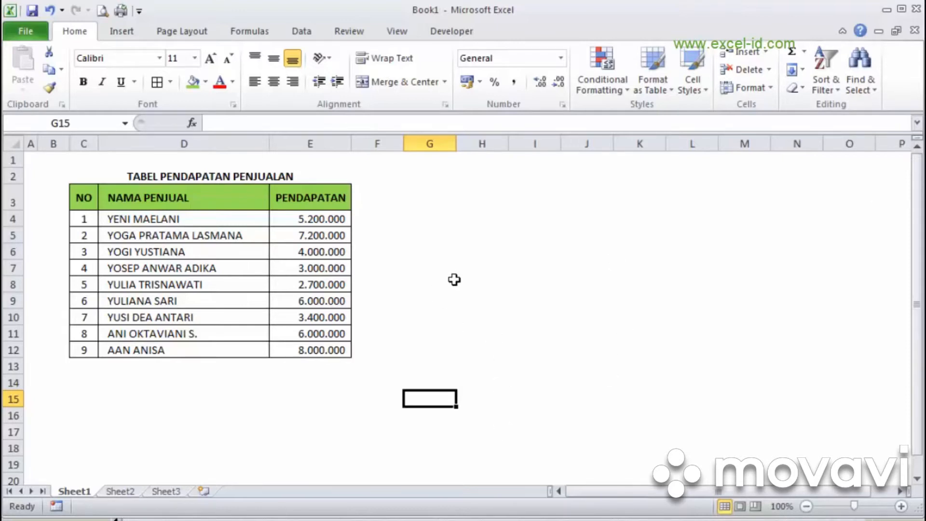
# - Examine the sales table's title, its three column headers and the list of seller names
pyautogui.click(208, 178)
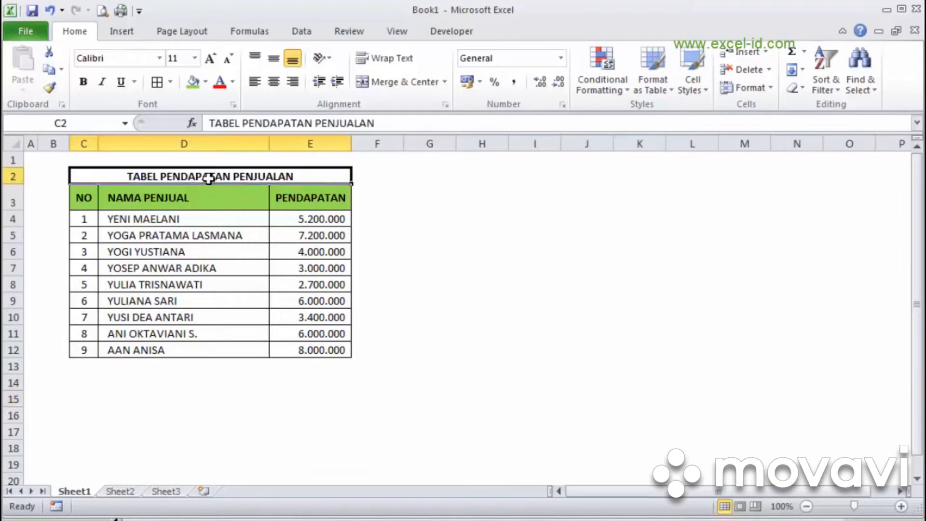
pyautogui.click(81, 200)
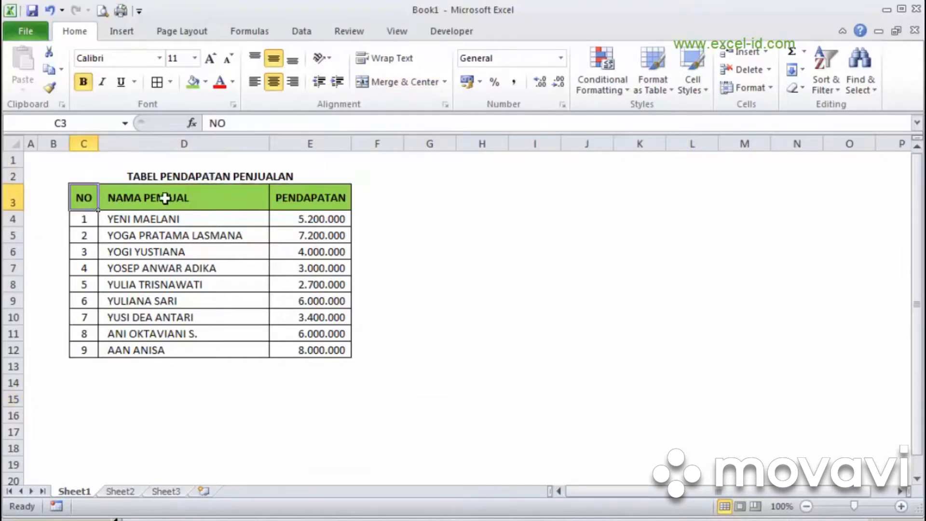
pyautogui.click(163, 199)
pyautogui.click(287, 198)
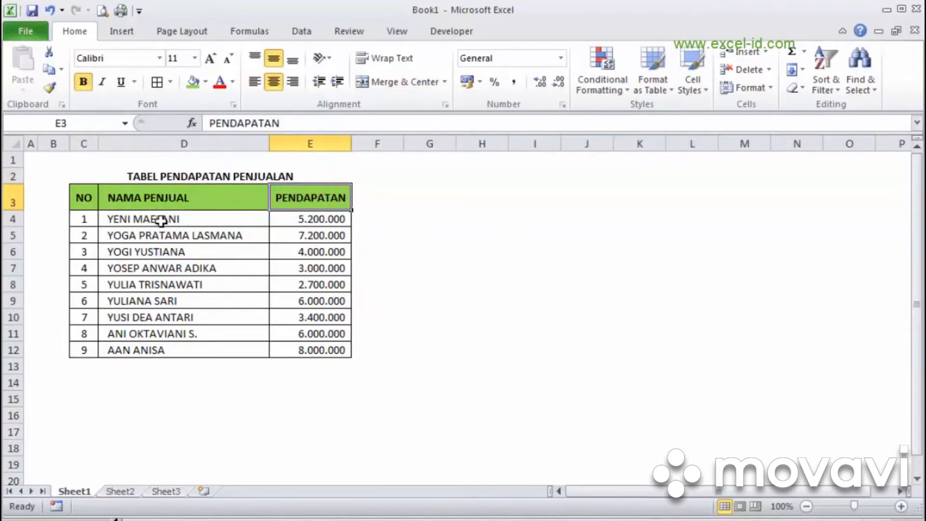
pyautogui.moveTo(163, 218); pyautogui.dragTo(182, 349)
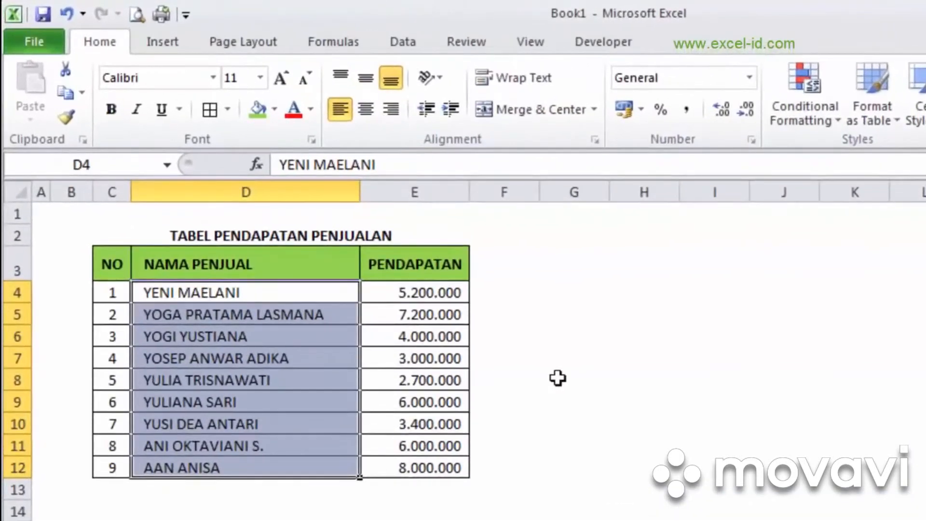
pyautogui.click(493, 329)
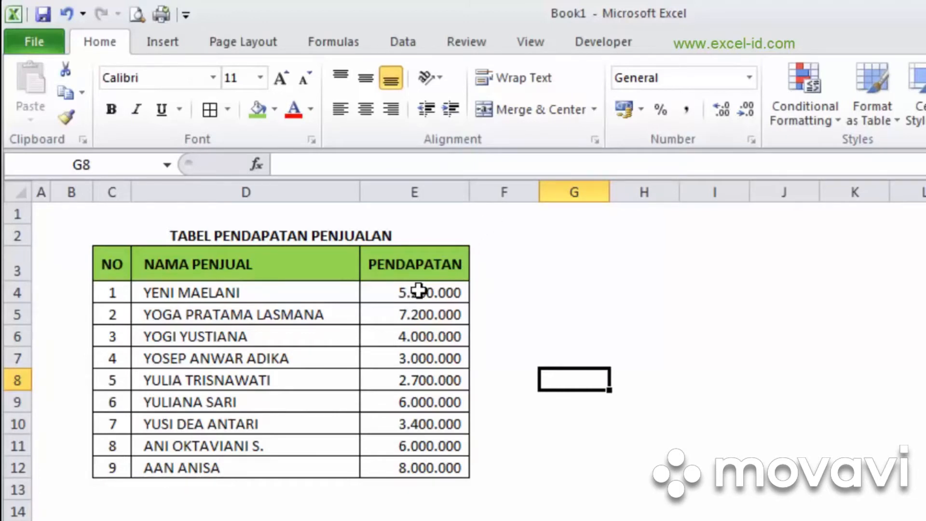
# - Select the income values in E4:E12 of the PENDAPATAN column
pyautogui.moveTo(419, 290); pyautogui.dragTo(404, 467)
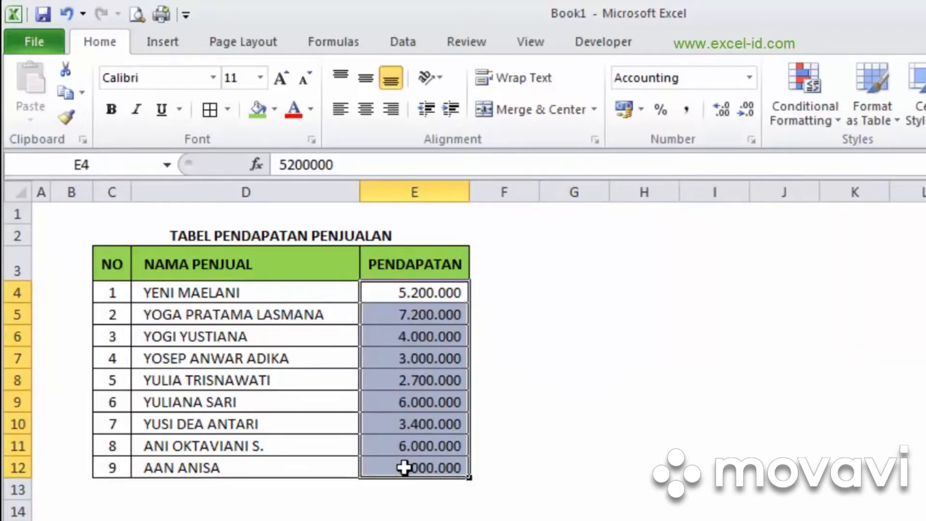
pyautogui.click(511, 308)
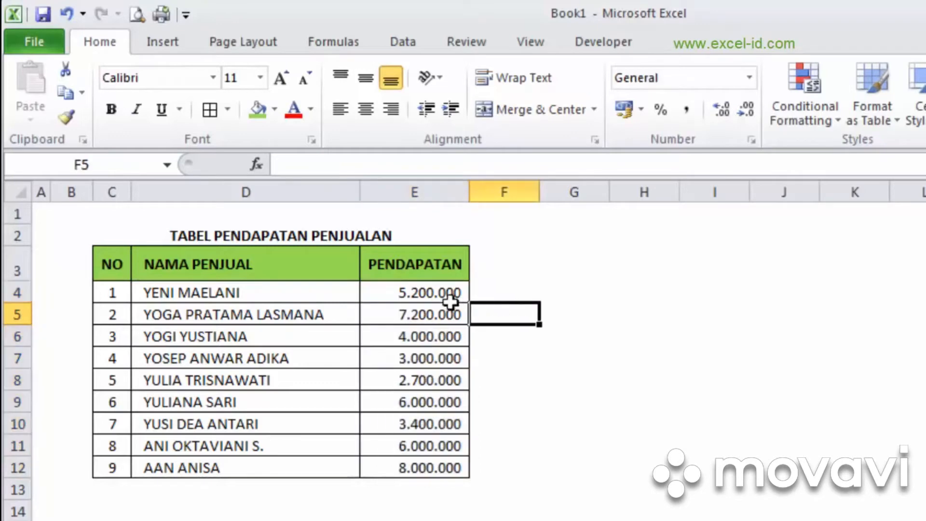
pyautogui.moveTo(446, 295); pyautogui.dragTo(418, 466)
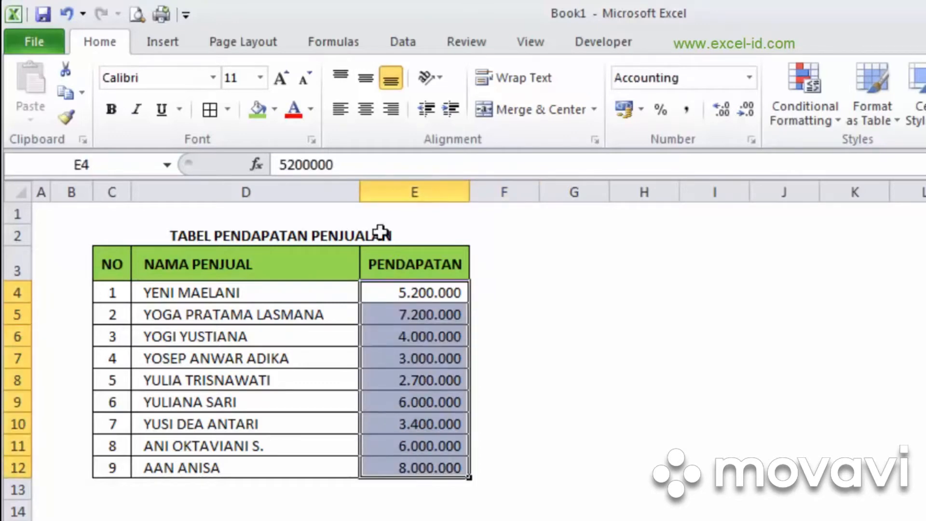
pyautogui.click(167, 45)
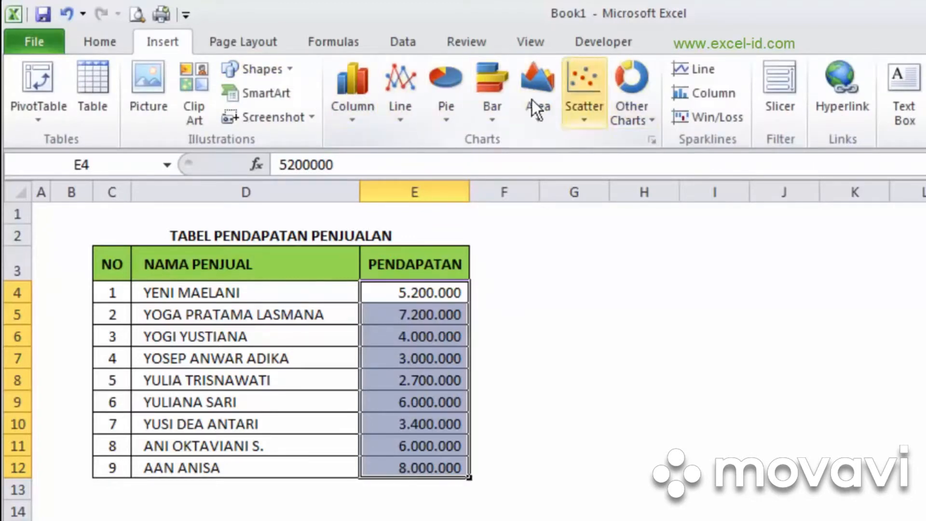
pyautogui.click(352, 117)
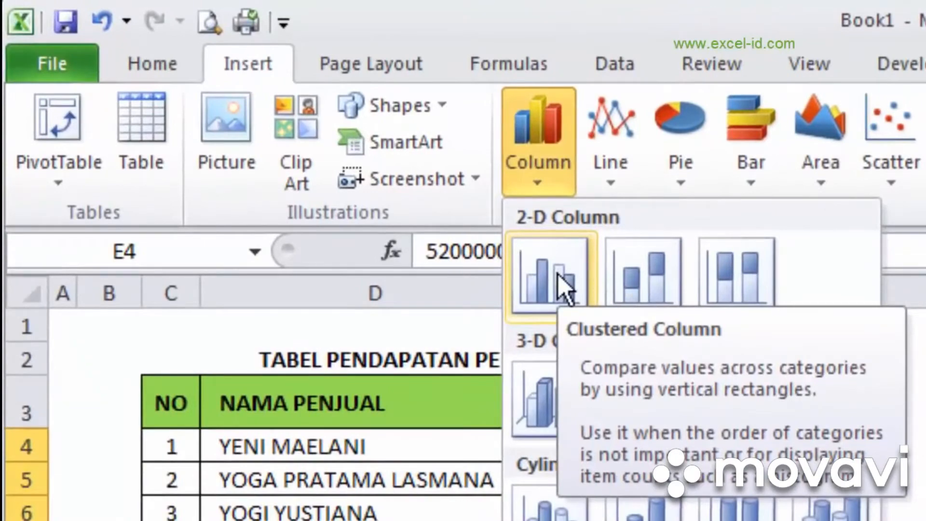
pyautogui.click(560, 287)
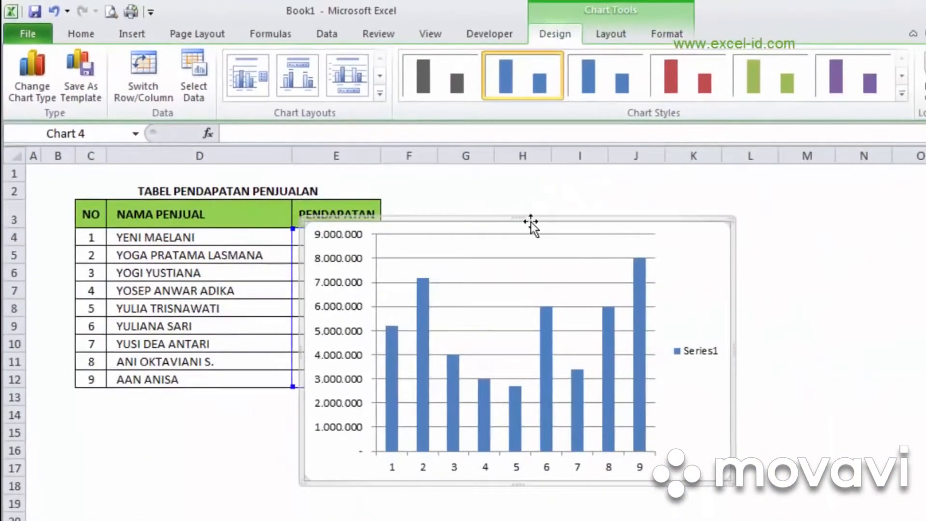
pyautogui.moveTo(530, 222); pyautogui.dragTo(611, 195)
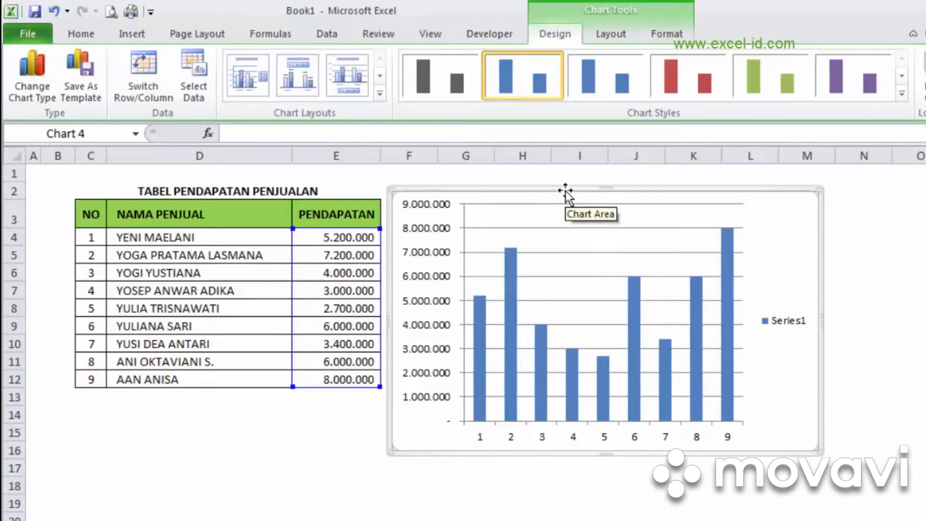
pyautogui.moveTo(566, 190); pyautogui.dragTo(589, 191)
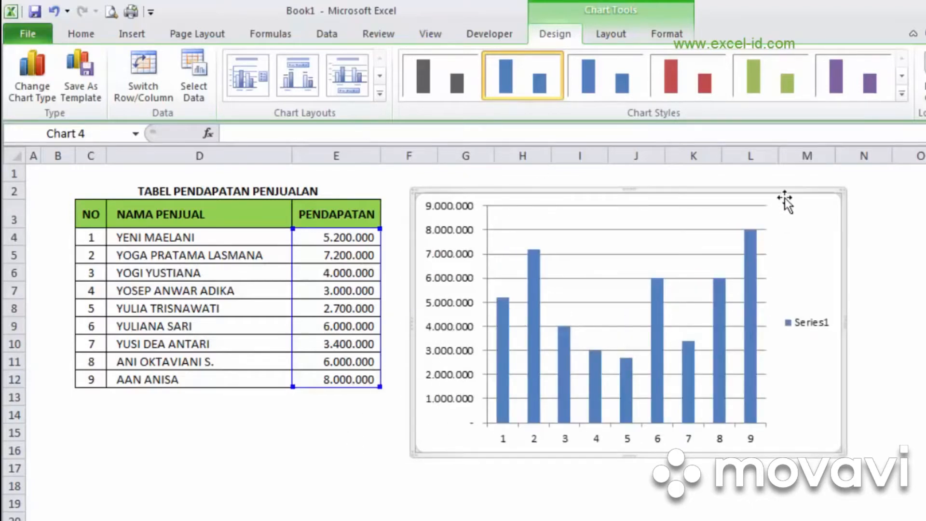
pyautogui.press('Delete')
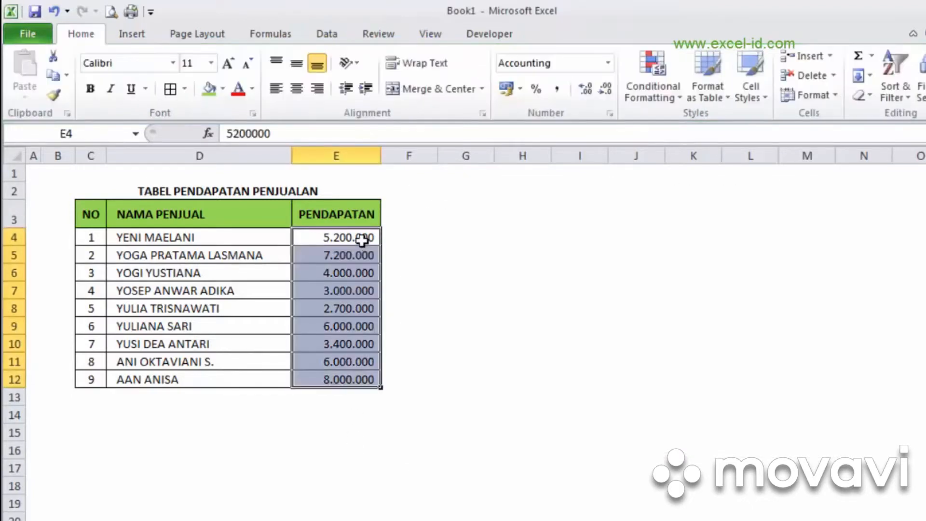
# - Insert a 2-D clustered column chart of the selected income values and place it beside the table
pyautogui.click(133, 35)
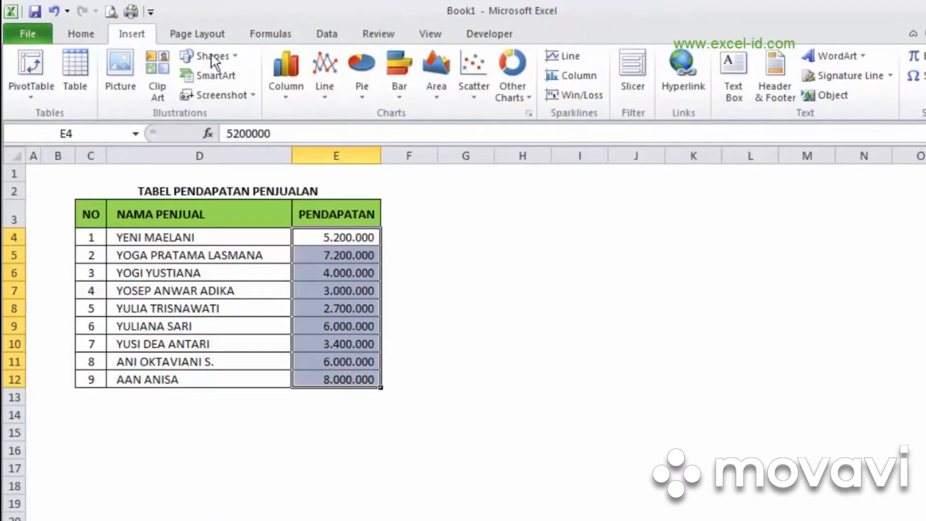
pyautogui.click(279, 89)
pyautogui.click(290, 146)
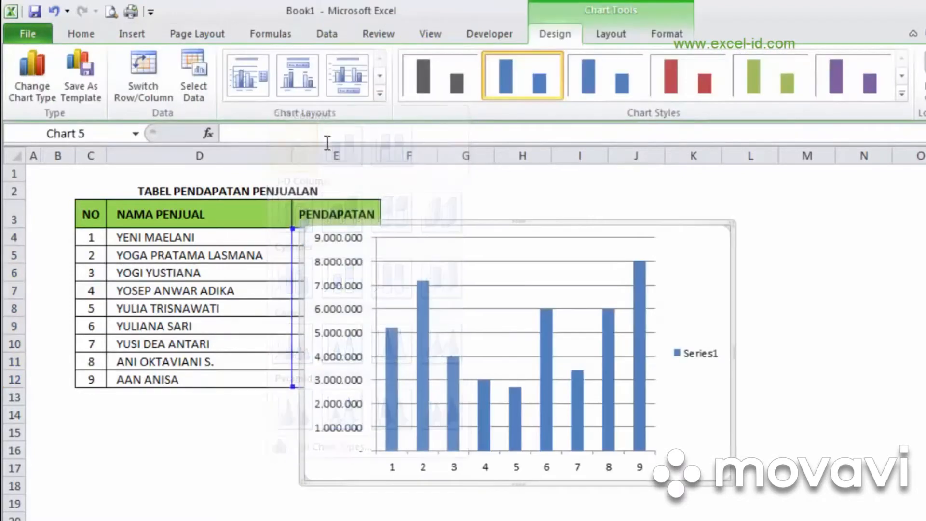
pyautogui.moveTo(568, 222); pyautogui.dragTo(672, 194)
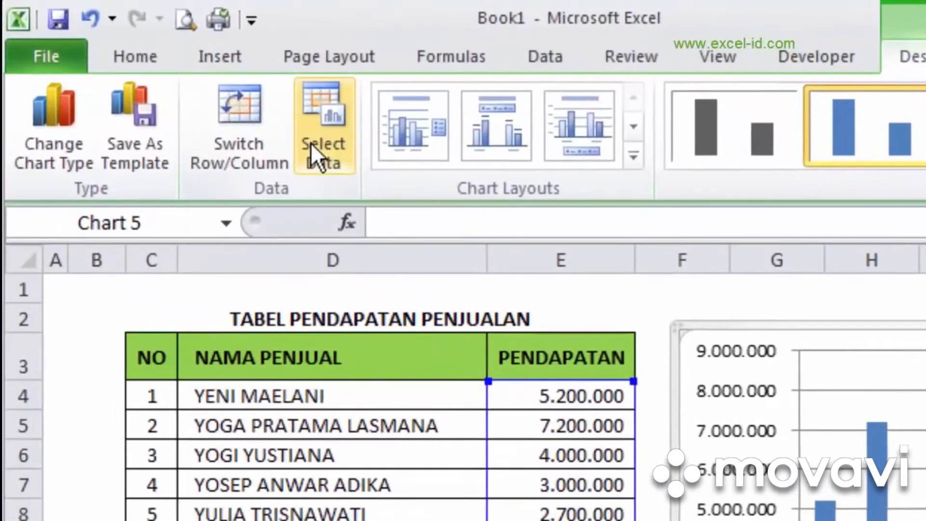
# - Change the chart's data source so the horizontal axis labels come from the seller names in Sheet1 D4:D12
pyautogui.click(285, 121)
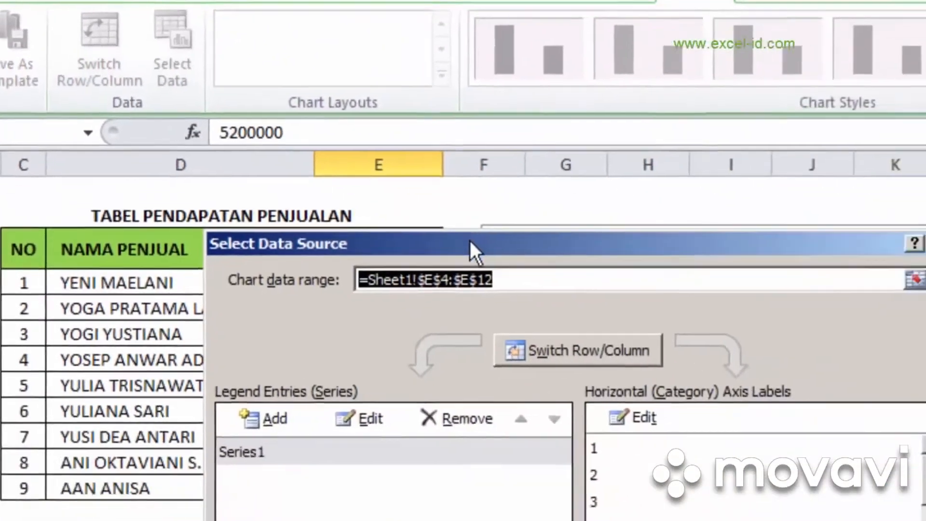
pyautogui.moveTo(470, 240); pyautogui.dragTo(759, 237)
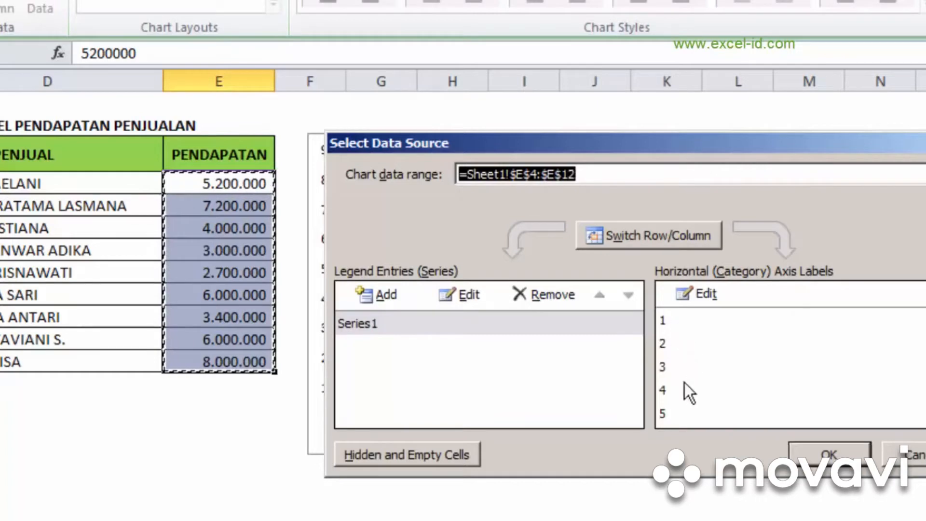
pyautogui.scroll(-2, 791, 367)
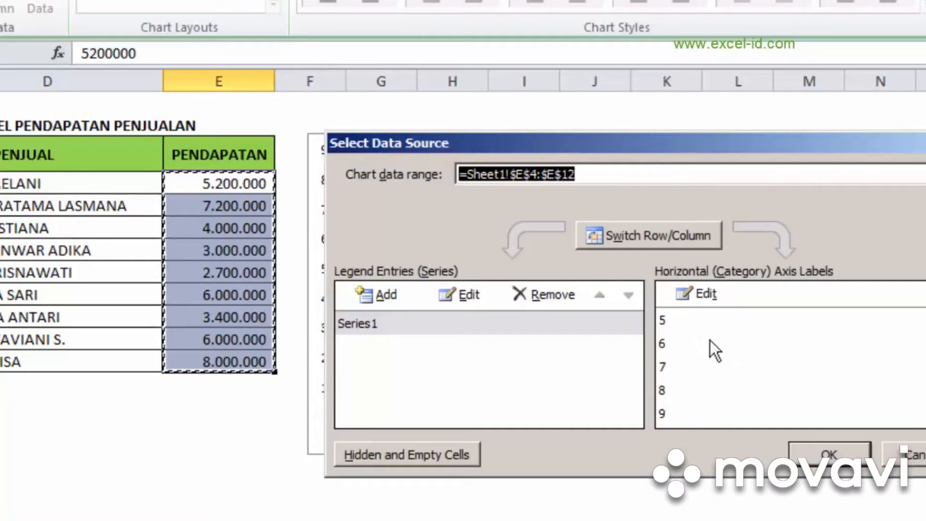
pyautogui.click(705, 297)
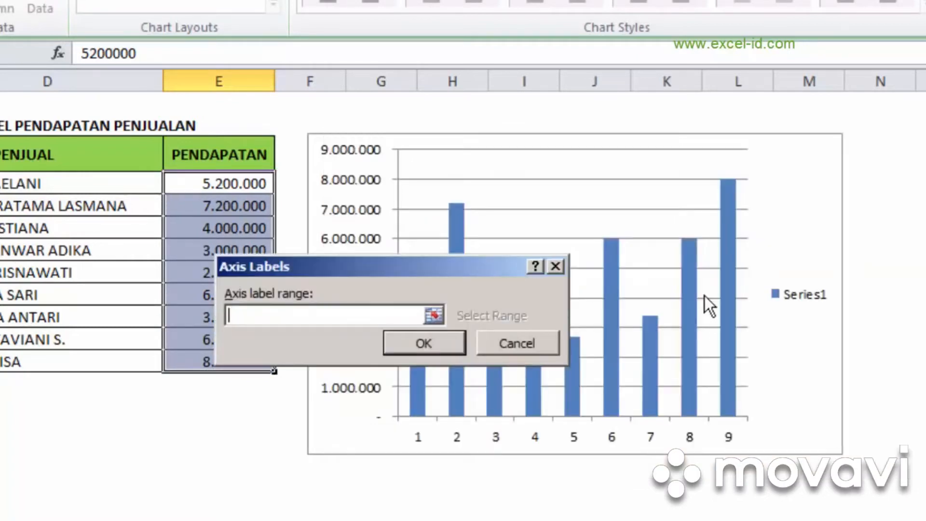
pyautogui.click(433, 315)
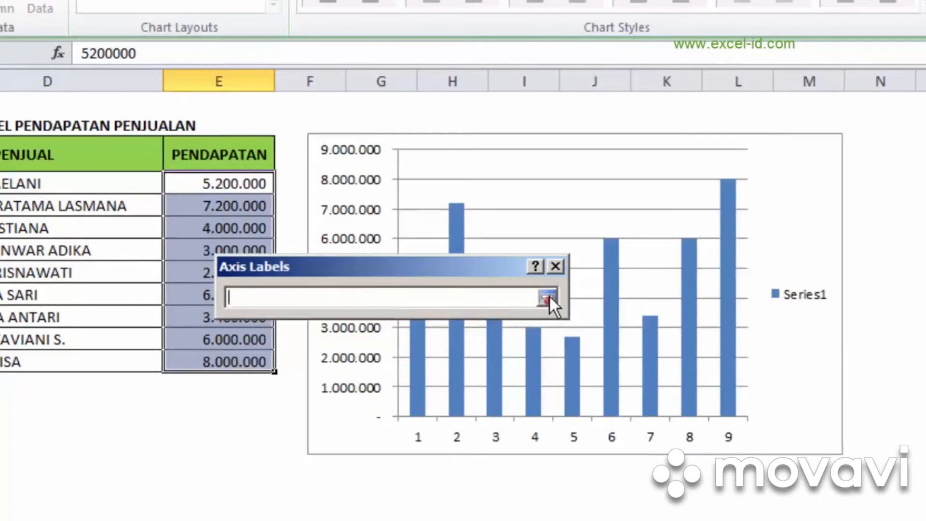
pyautogui.moveTo(67, 178); pyautogui.dragTo(62, 364)
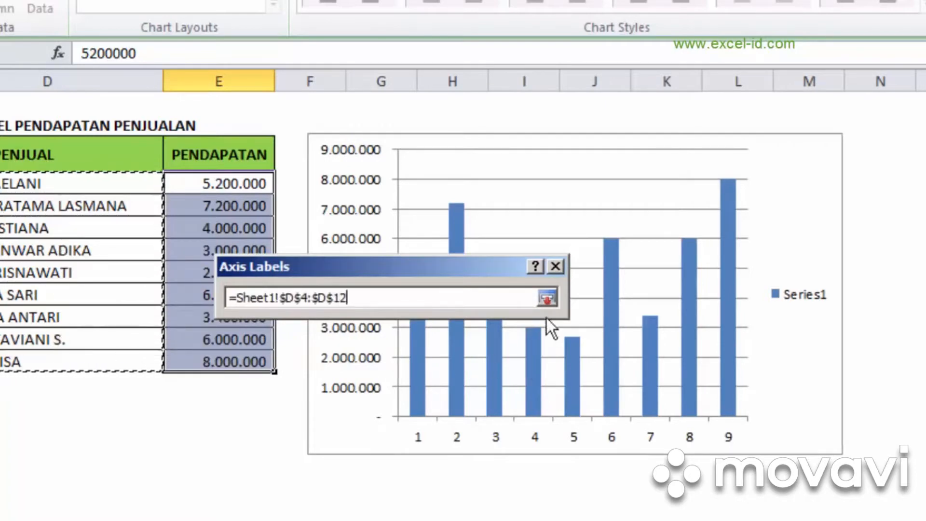
pyautogui.click(544, 297)
pyautogui.click(410, 349)
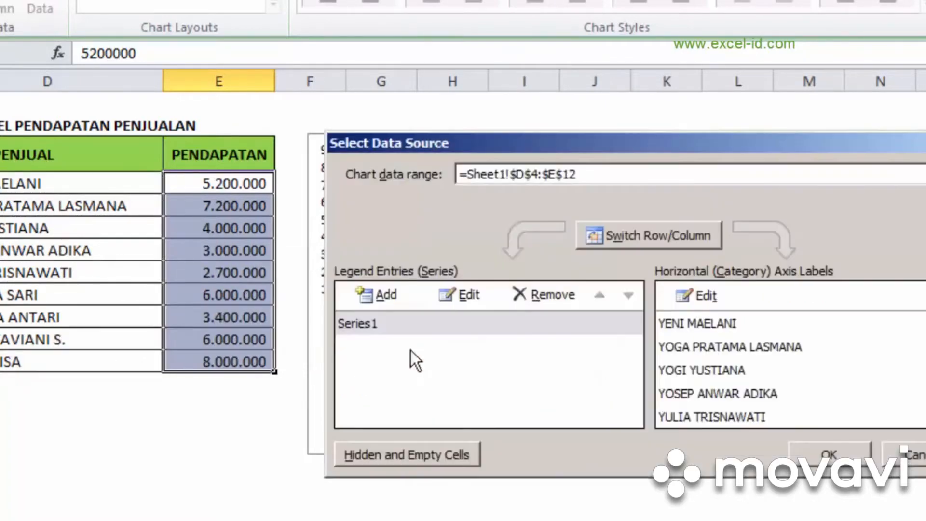
pyautogui.moveTo(696, 155); pyautogui.dragTo(438, 143)
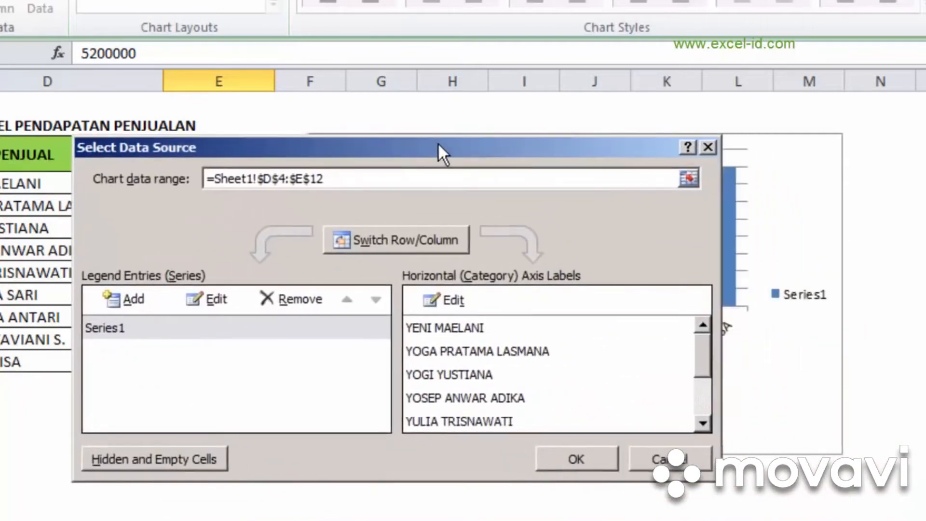
pyautogui.click(582, 456)
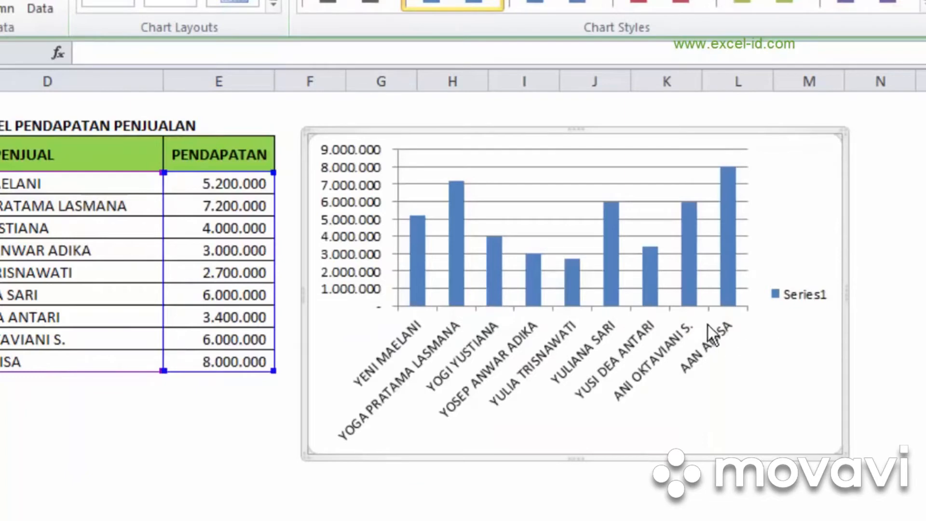
# - Delete the chart's legend and add a chart title using the Above Chart option
pyautogui.click(794, 298)
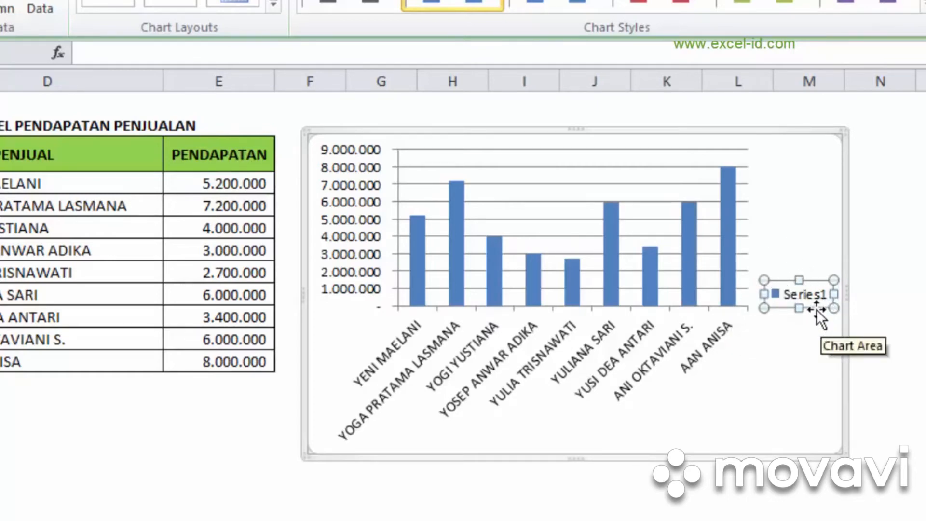
pyautogui.press('Delete')
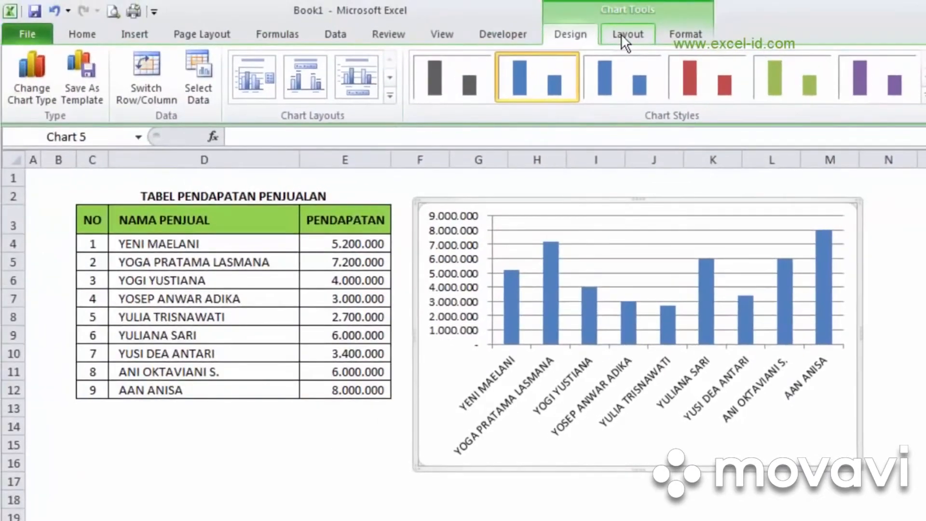
pyautogui.click(622, 34)
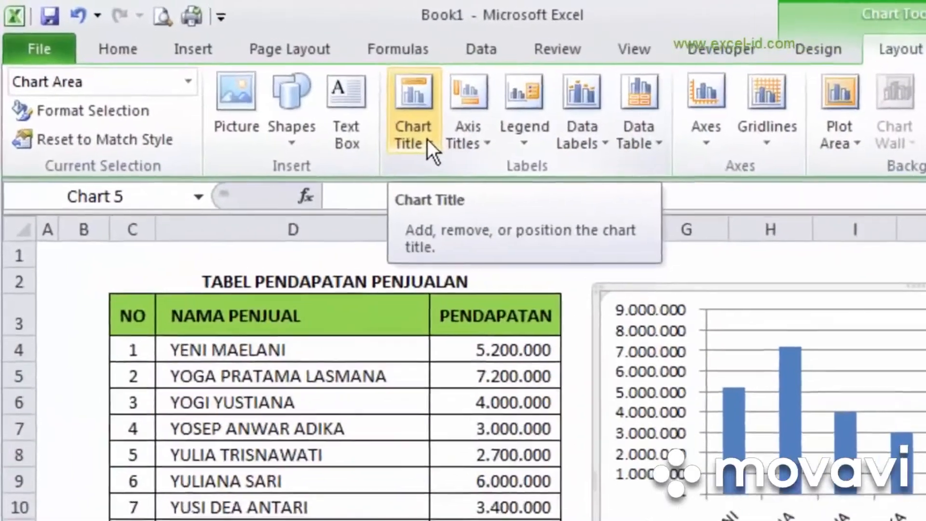
pyautogui.click(428, 140)
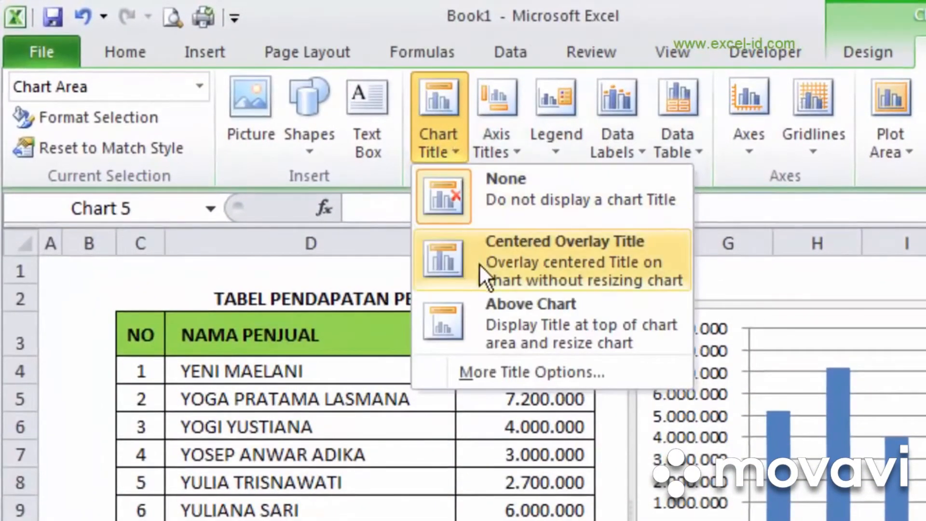
pyautogui.click(534, 325)
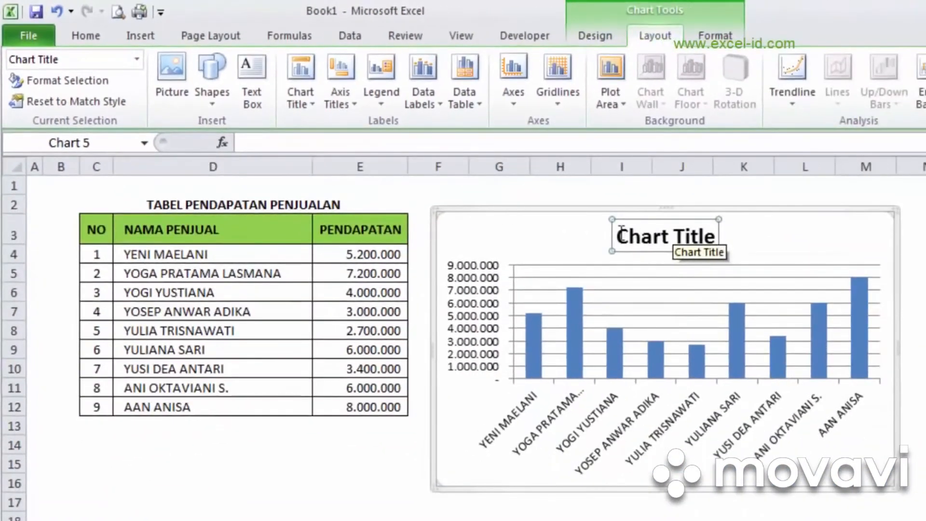
# - Replace the chart title's placeholder text with "GRAFIK PENDAPATAN PENJUALAN"
pyautogui.moveTo(618, 235); pyautogui.dragTo(718, 236)
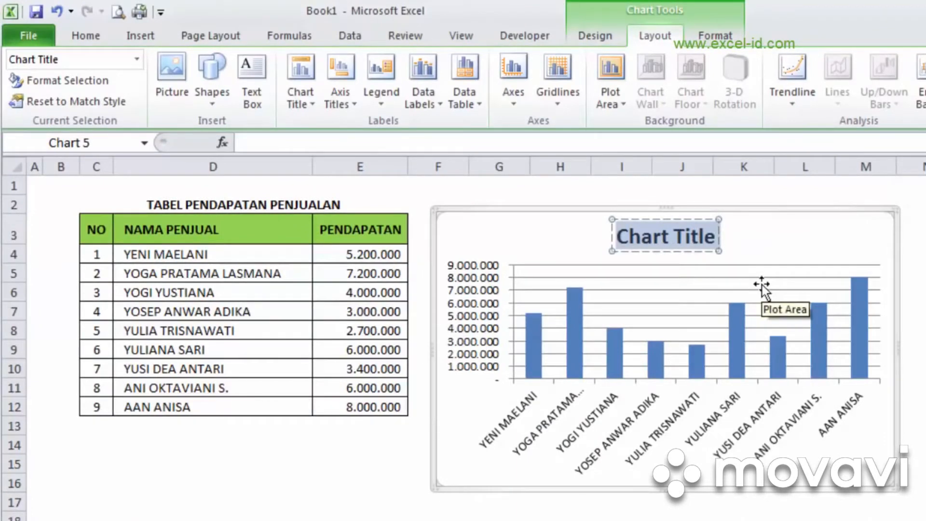
pyautogui.write('GRAFIK P')
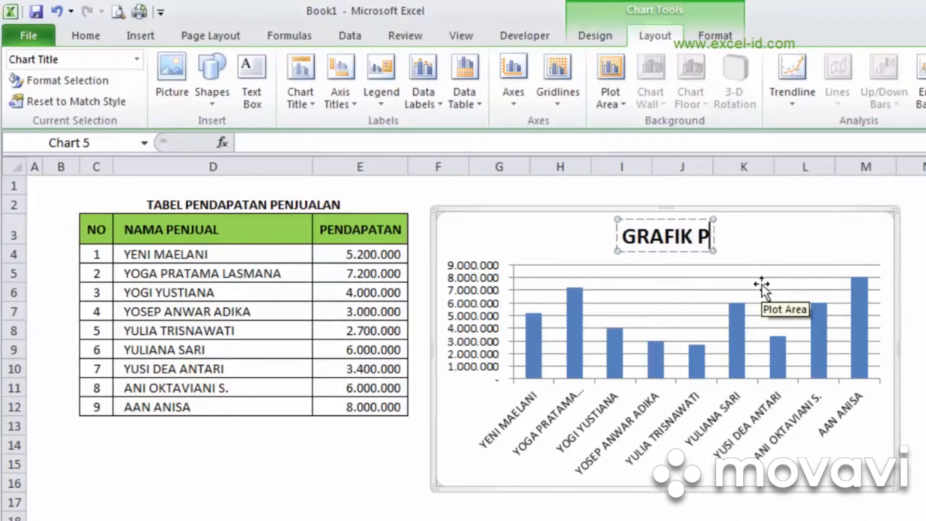
pyautogui.write('ENDAPATAN PEN')
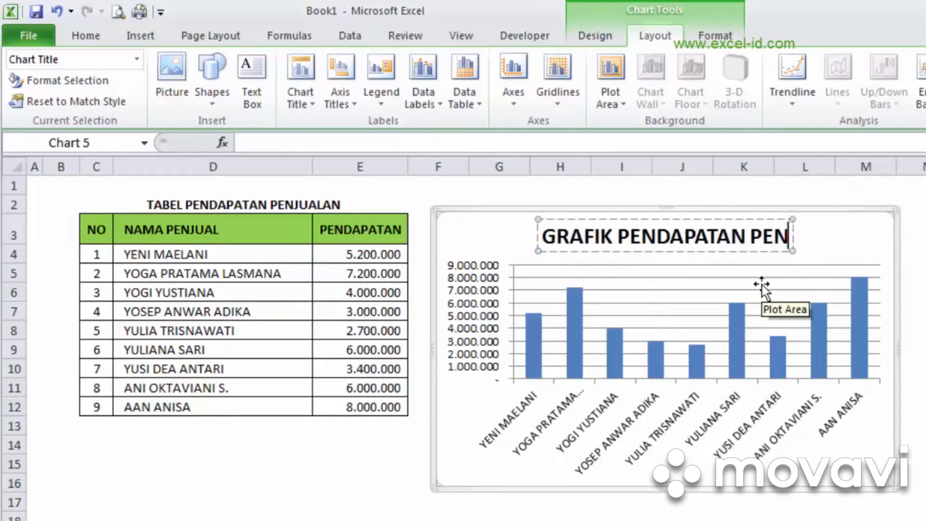
pyautogui.write('JUALAN')
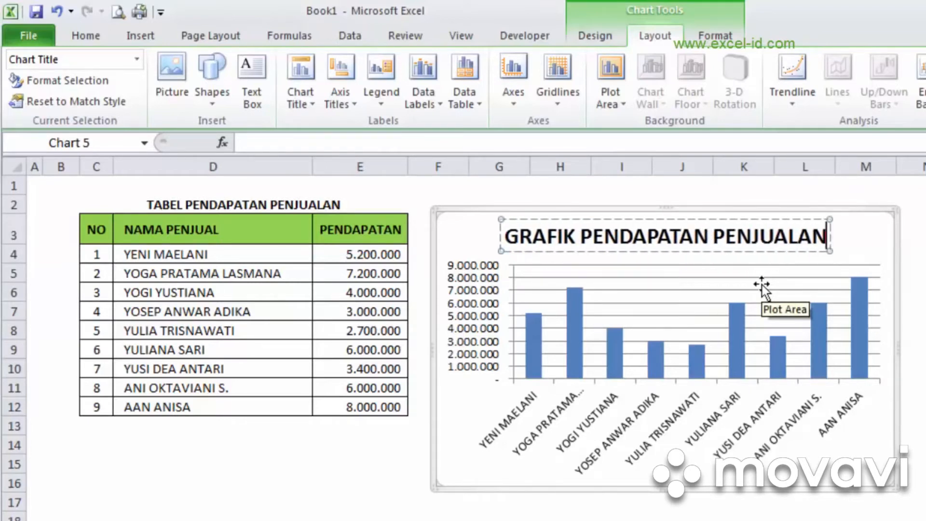
pyautogui.click(767, 218)
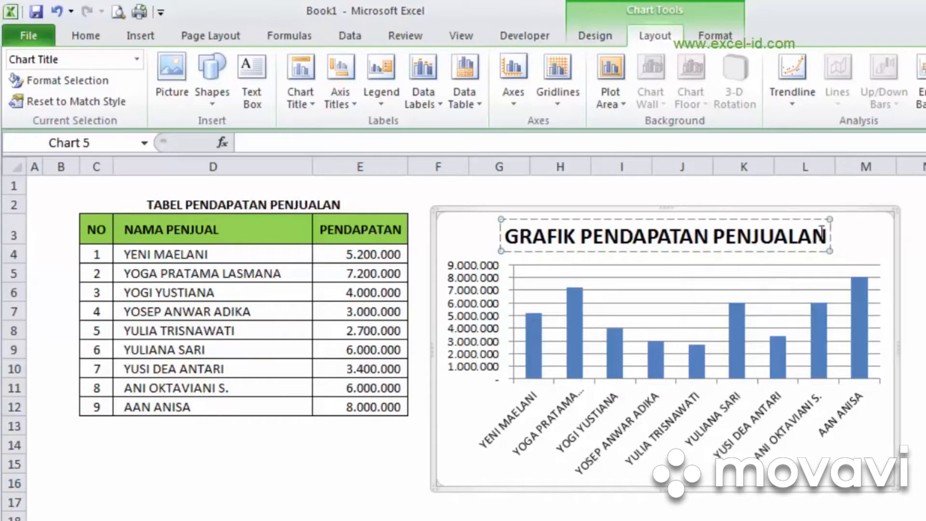
pyautogui.click(864, 218)
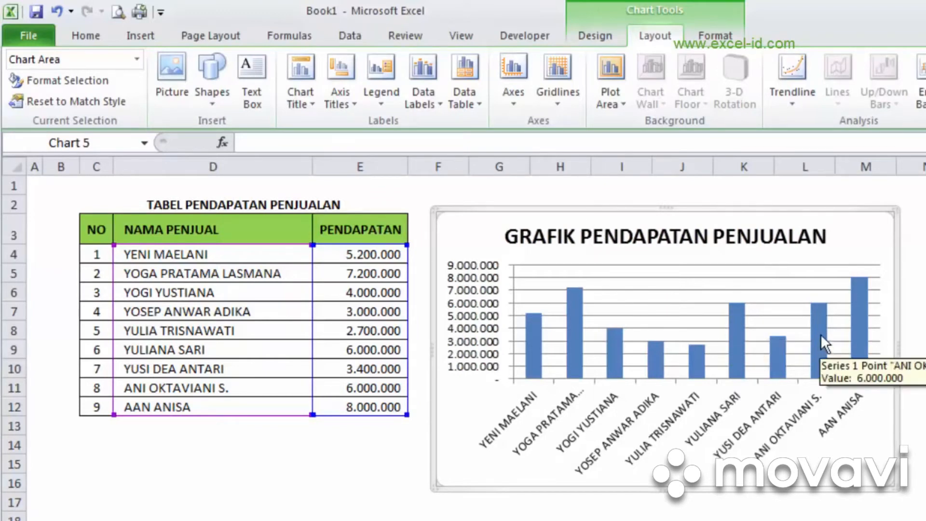
pyautogui.click(908, 292)
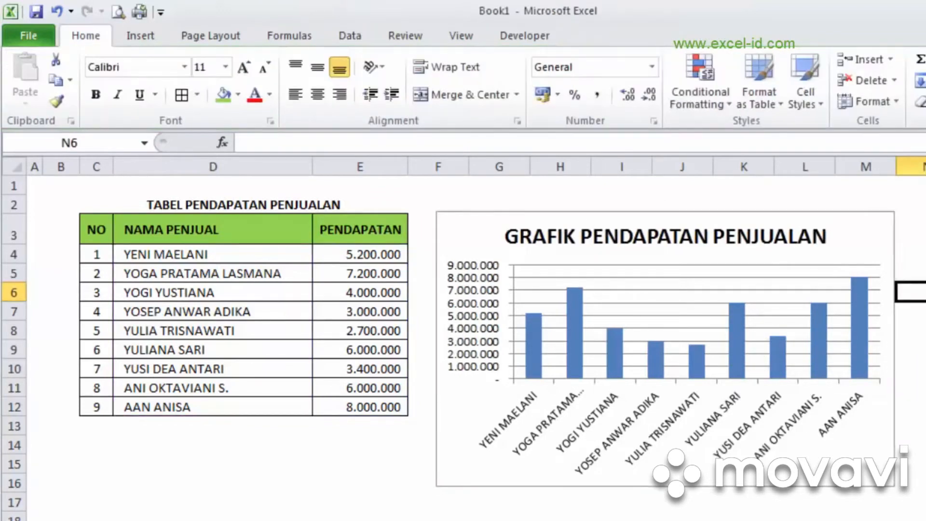
pyautogui.click(775, 245)
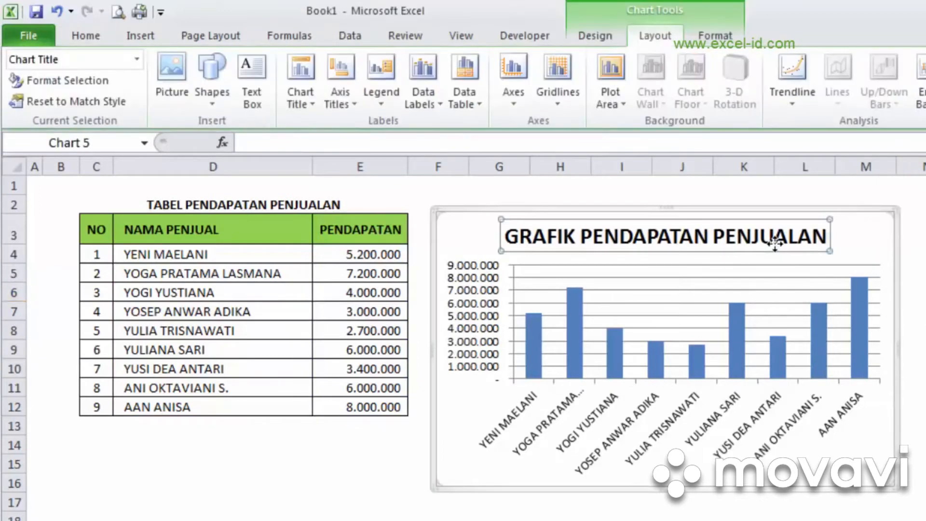
# - Try several chart styles in other colours and apply the green one with a light shaded plot area from the gallery's fifth row
pyautogui.click(860, 306)
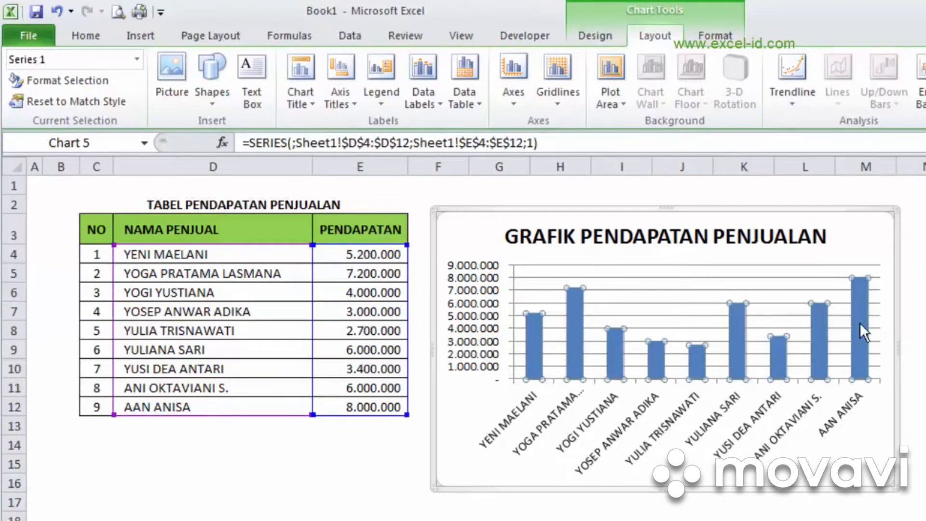
pyautogui.click(719, 36)
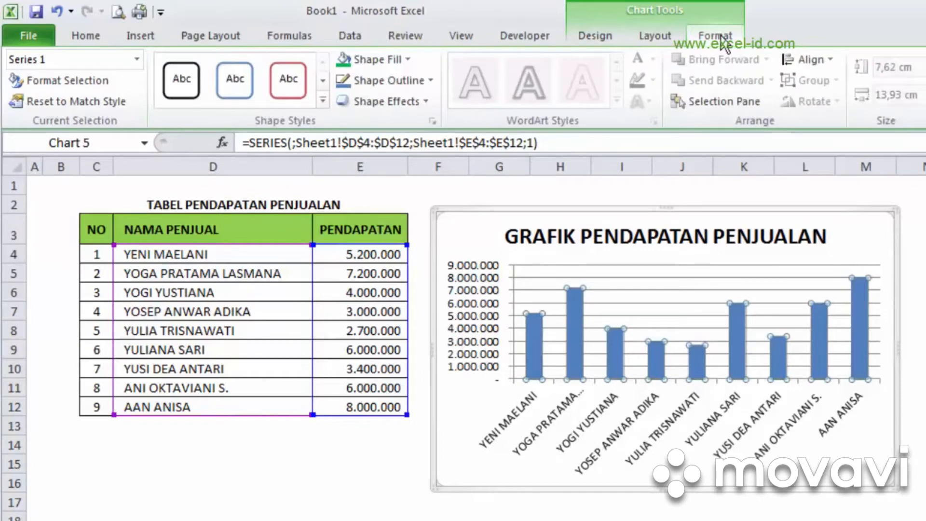
pyautogui.click(608, 38)
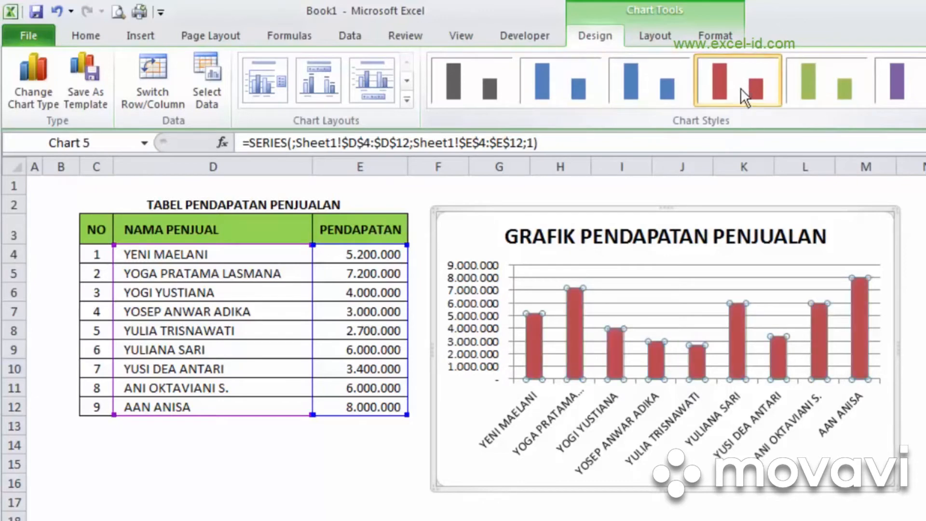
pyautogui.click(808, 86)
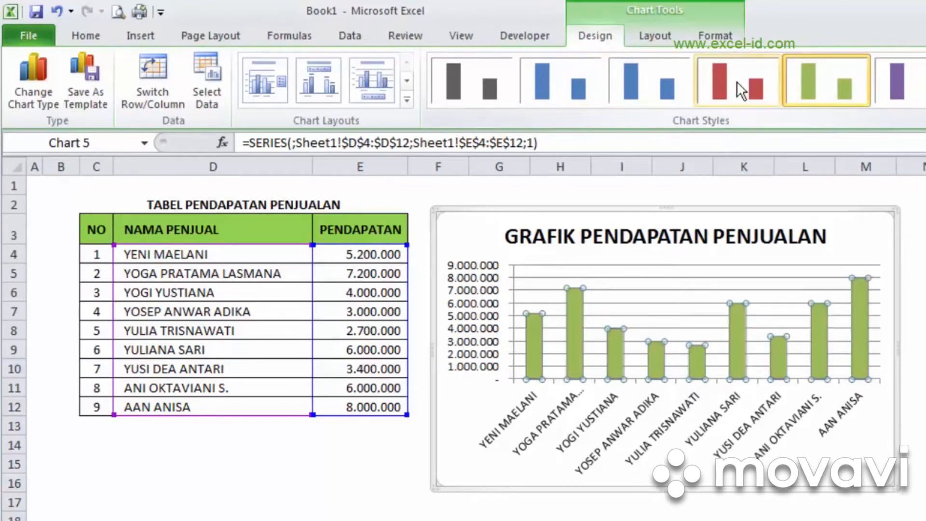
pyautogui.click(663, 86)
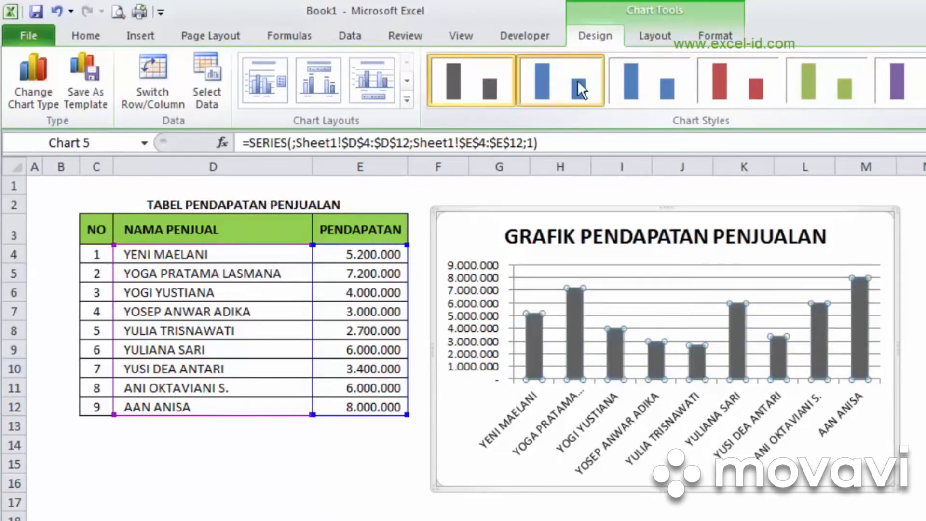
pyautogui.click(724, 81)
pyautogui.click(817, 83)
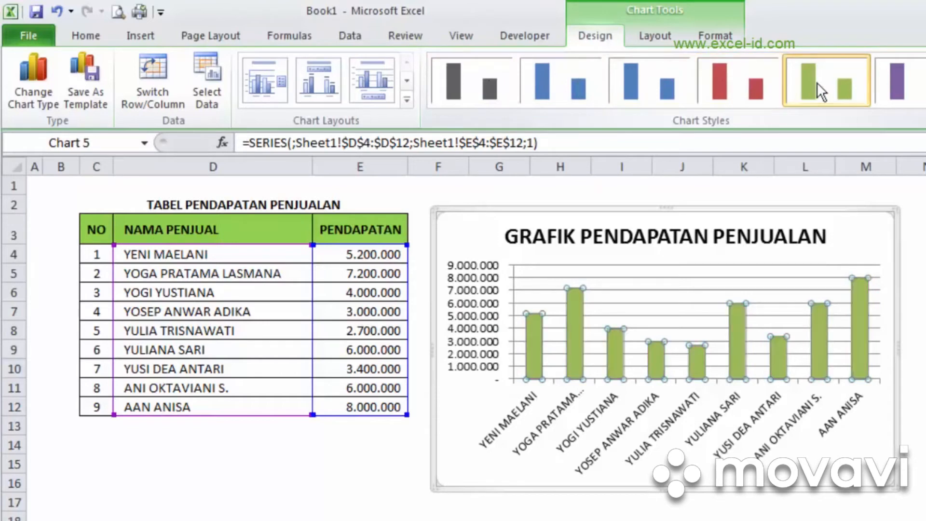
pyautogui.click(914, 84)
pyautogui.click(925, 100)
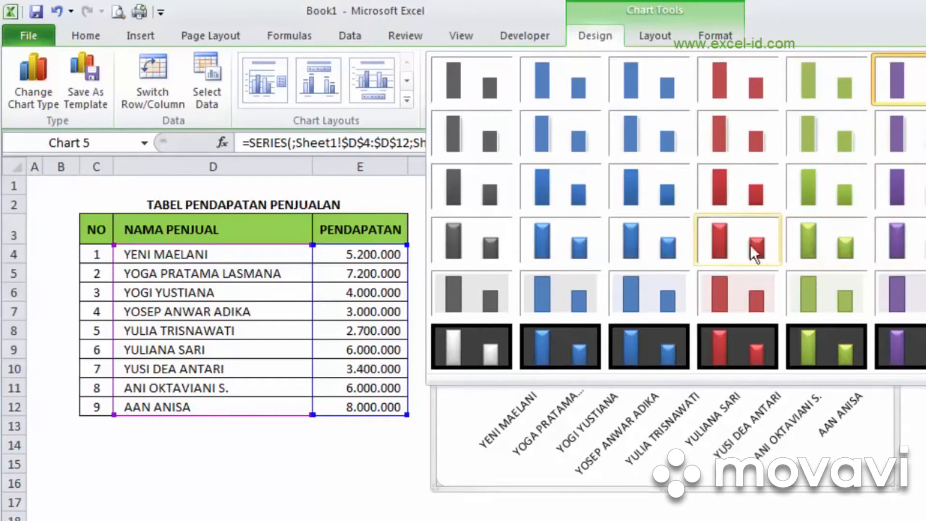
pyautogui.click(836, 294)
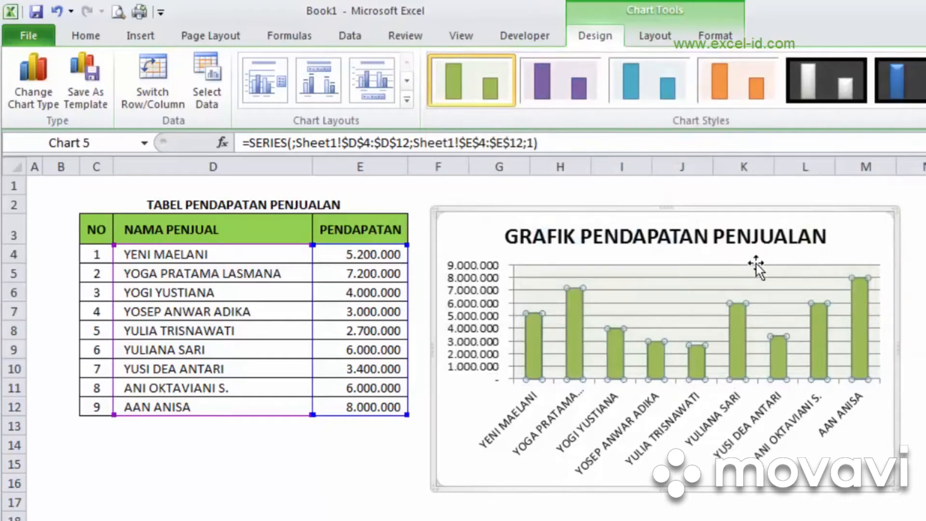
# - Give the chart title a black shape fill and white text
pyautogui.click(773, 238)
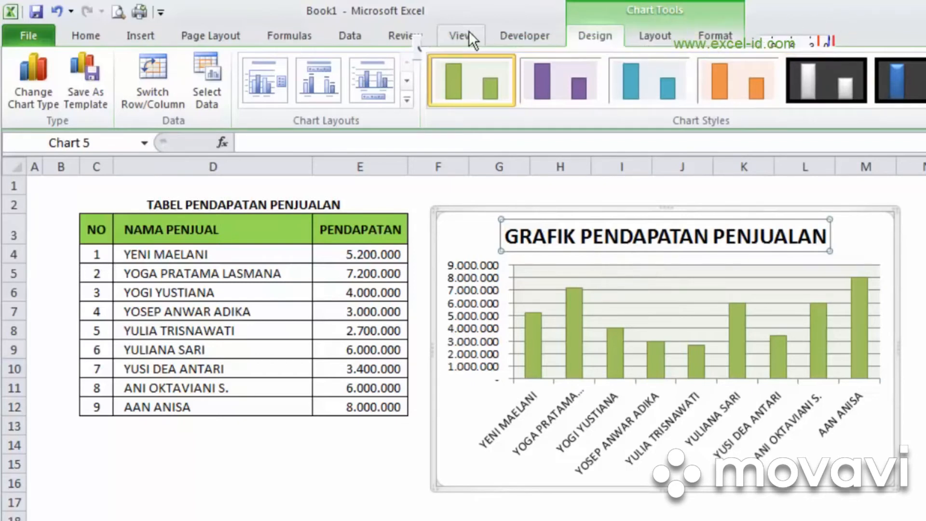
pyautogui.click(710, 36)
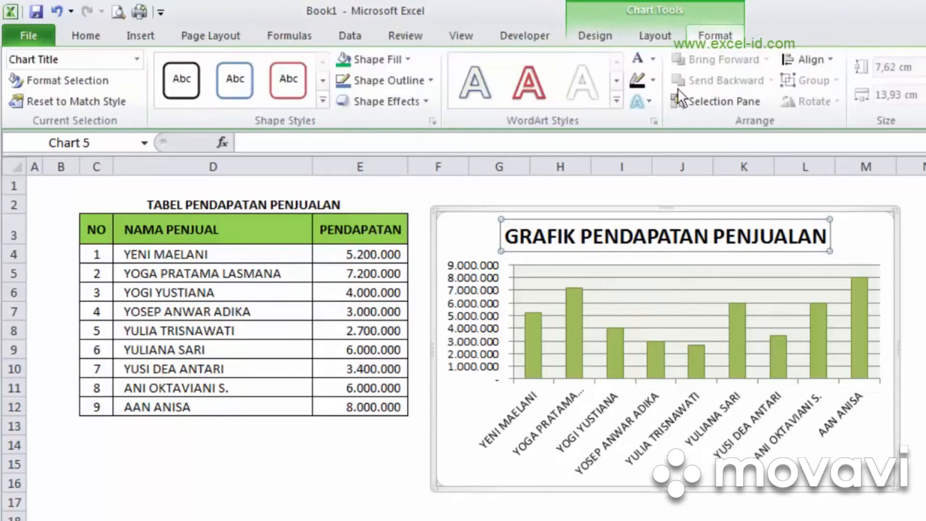
pyautogui.click(404, 59)
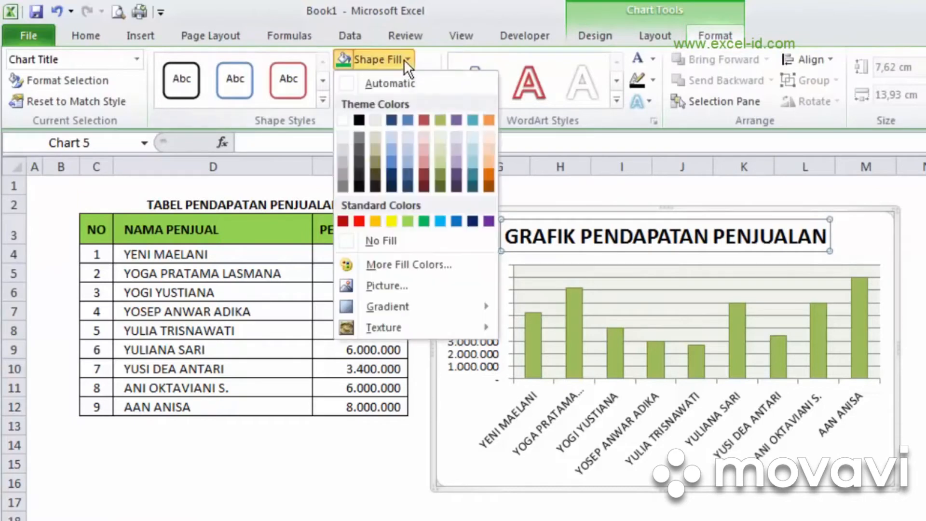
pyautogui.click(361, 117)
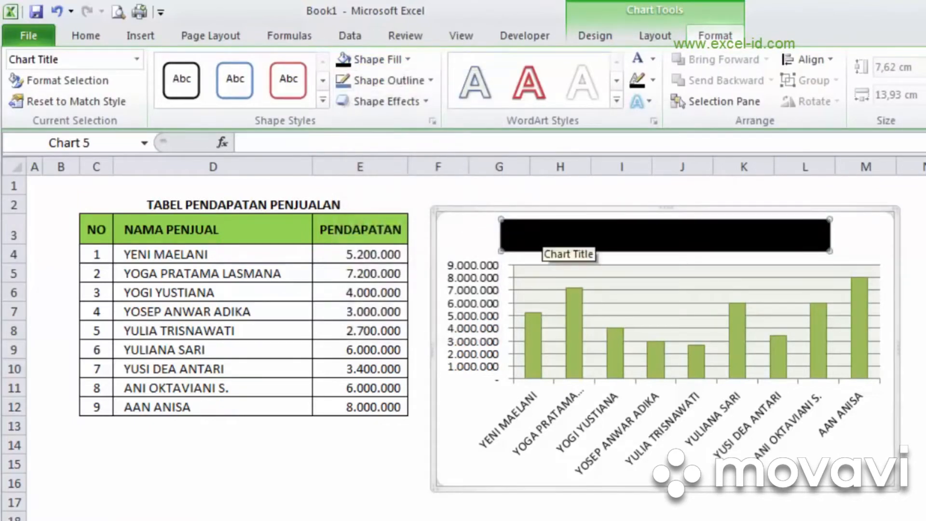
pyautogui.click(652, 59)
pyautogui.click(637, 114)
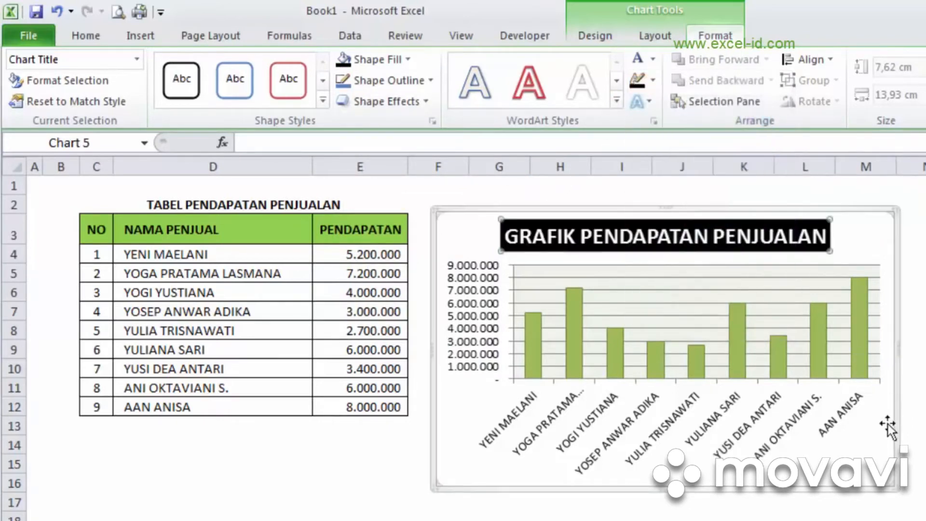
pyautogui.click(917, 445)
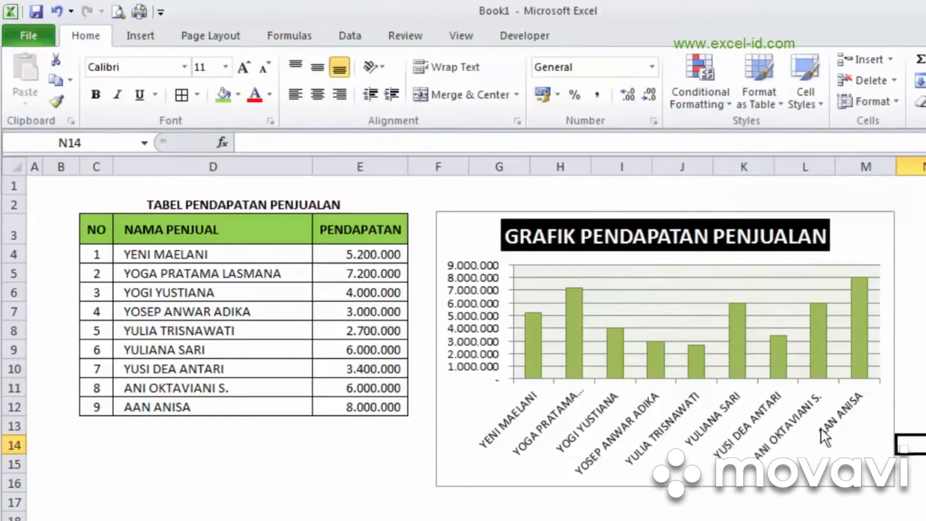
# - Fill the chart area with the lightest orange theme colour
pyautogui.click(802, 481)
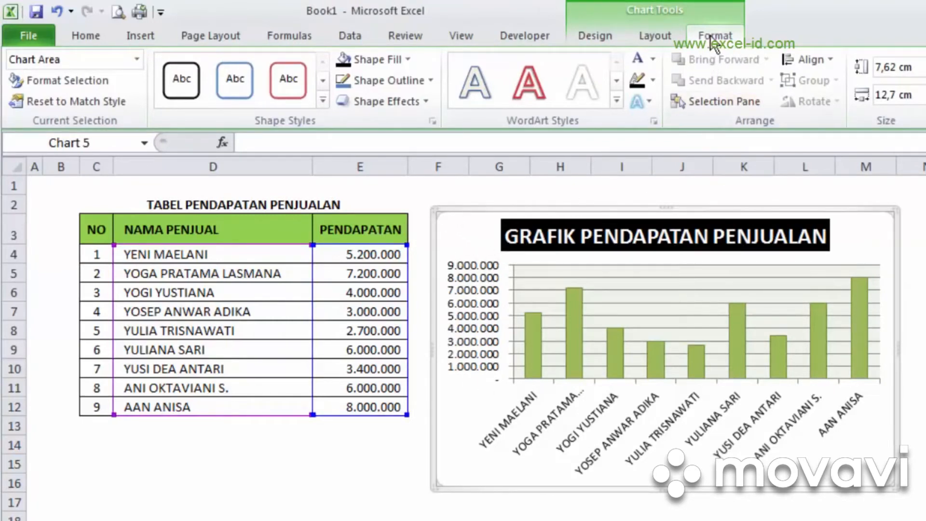
pyautogui.click(408, 61)
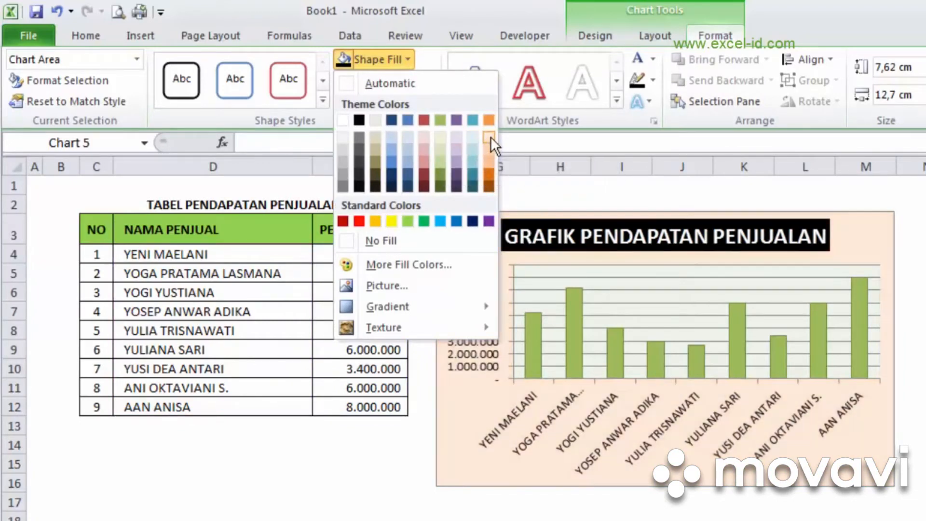
pyautogui.click(489, 137)
pyautogui.press('Escape')
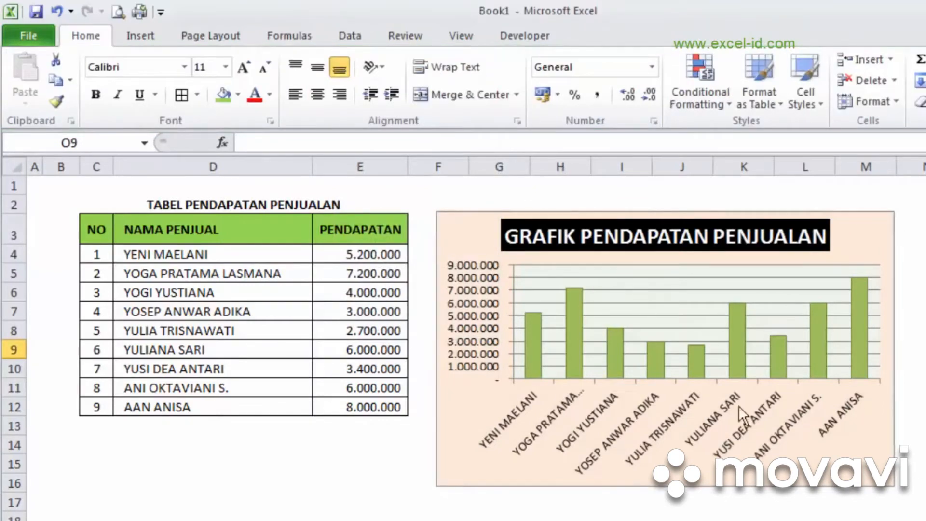
pyautogui.click(916, 234)
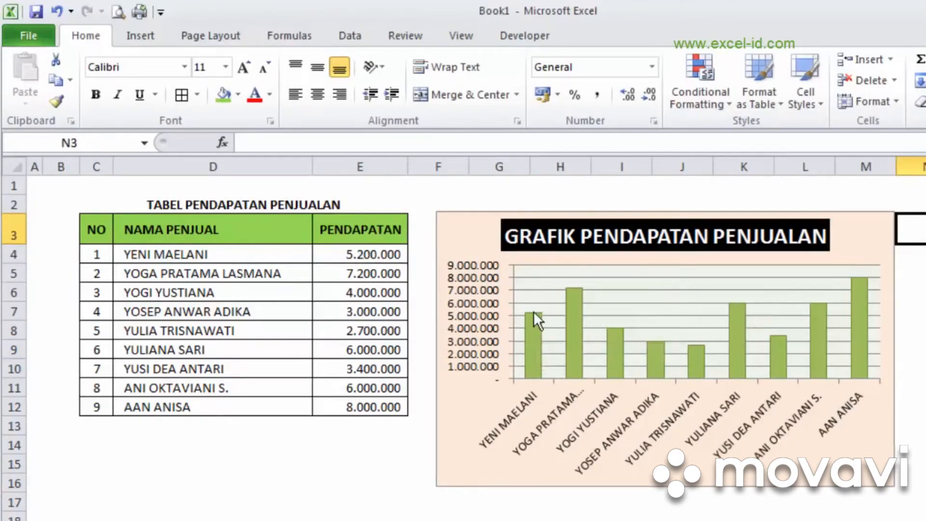
pyautogui.moveTo(535, 318)
pyautogui.click(531, 326)
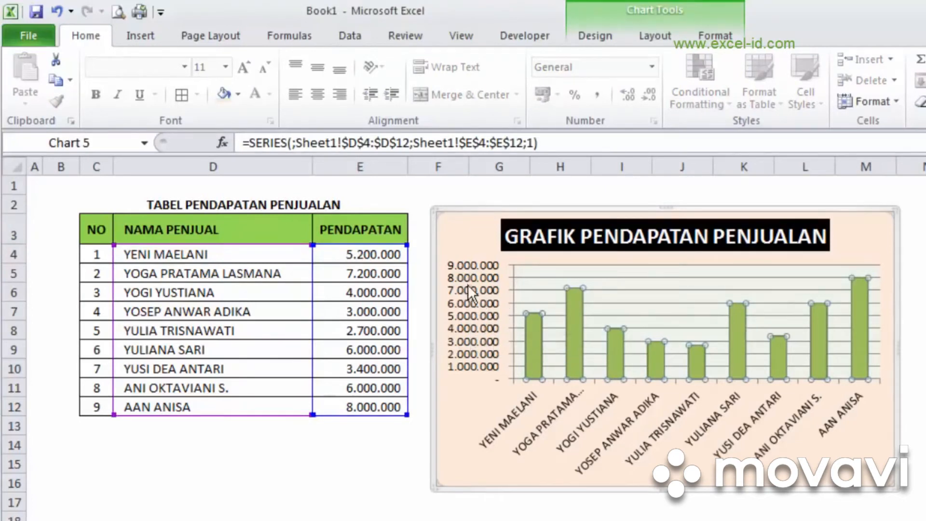
pyautogui.click(546, 332)
pyautogui.click(529, 323)
pyautogui.click(910, 369)
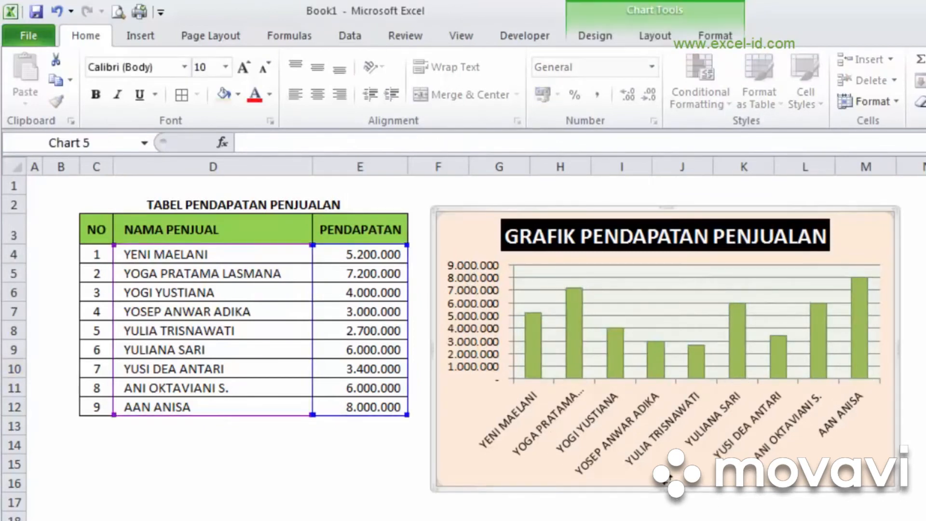
# - Make the chart slightly taller by extending its lower edge to about the top of row 18
pyautogui.moveTo(668, 480); pyautogui.dragTo(666, 518)
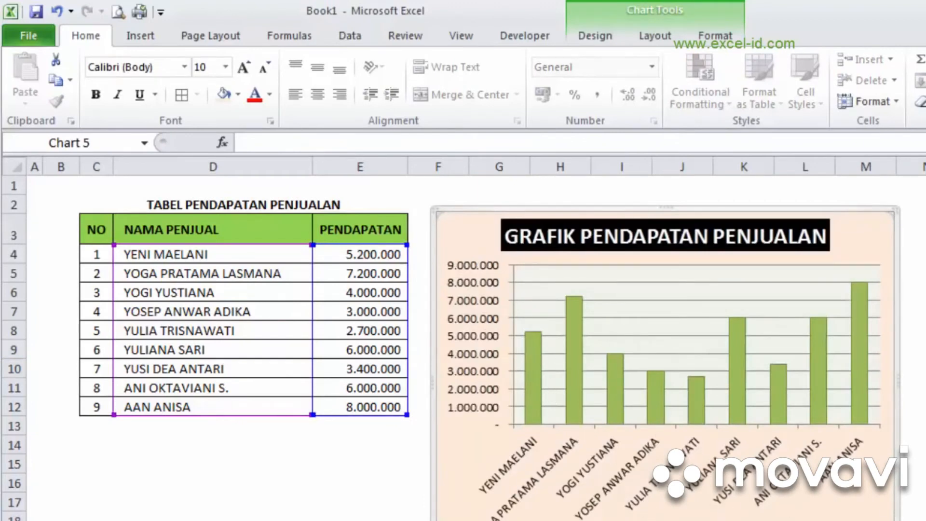
pyautogui.scroll(-1, 451, 351)
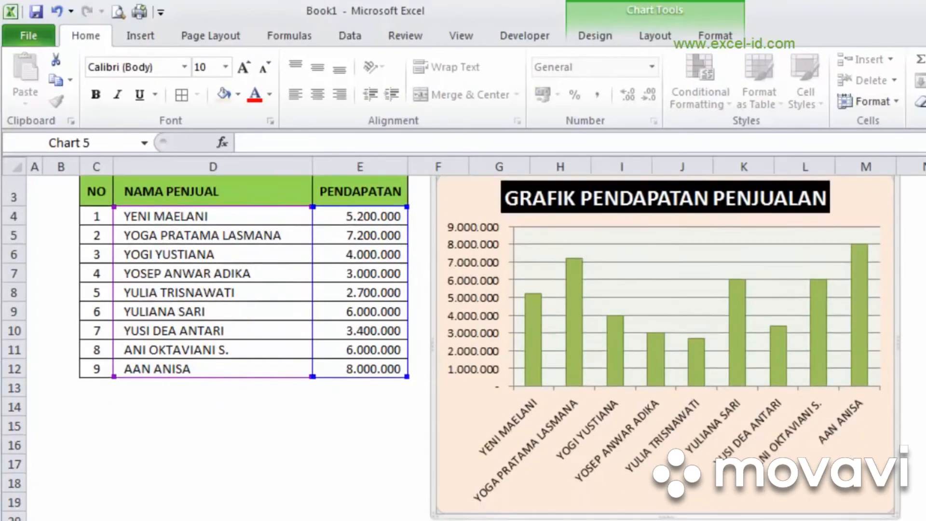
pyautogui.moveTo(666, 506); pyautogui.dragTo(672, 477)
pyautogui.scroll(1, 451, 347)
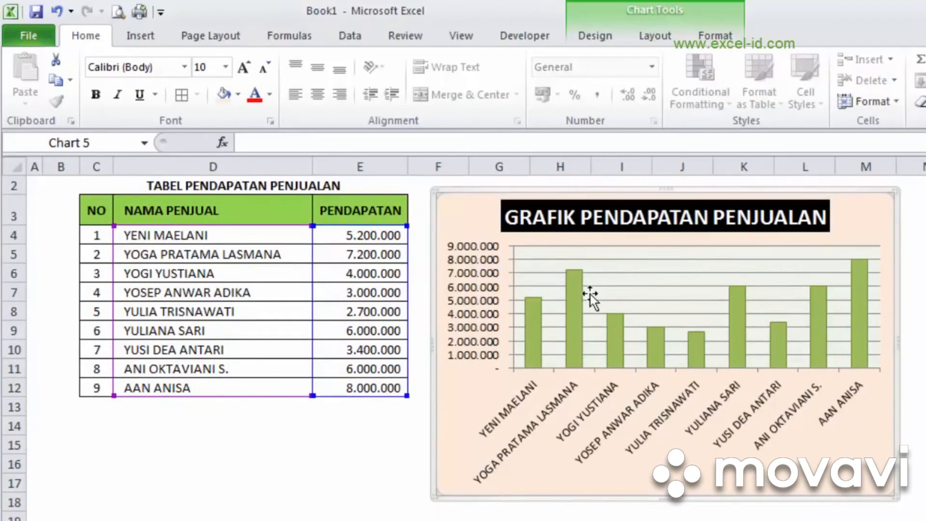
# - Add data labels to the chart's column series
pyautogui.moveTo(574, 270)
pyautogui.click(532, 321)
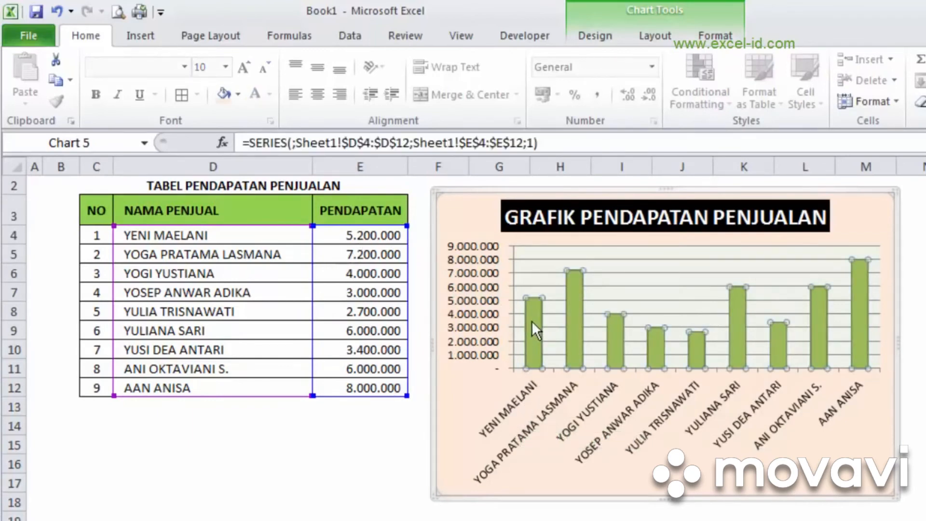
pyautogui.rightClick(531, 317)
pyautogui.click(529, 315)
pyautogui.rightClick(537, 312)
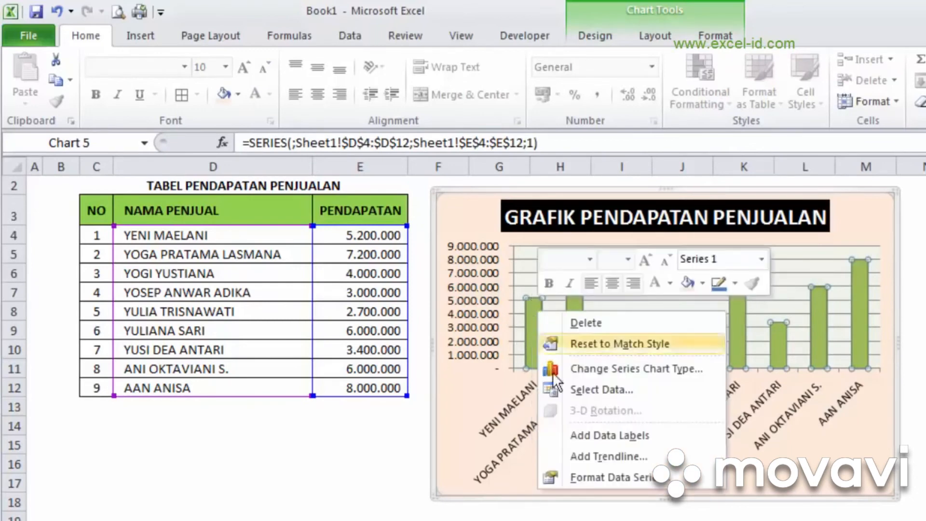
pyautogui.click(638, 435)
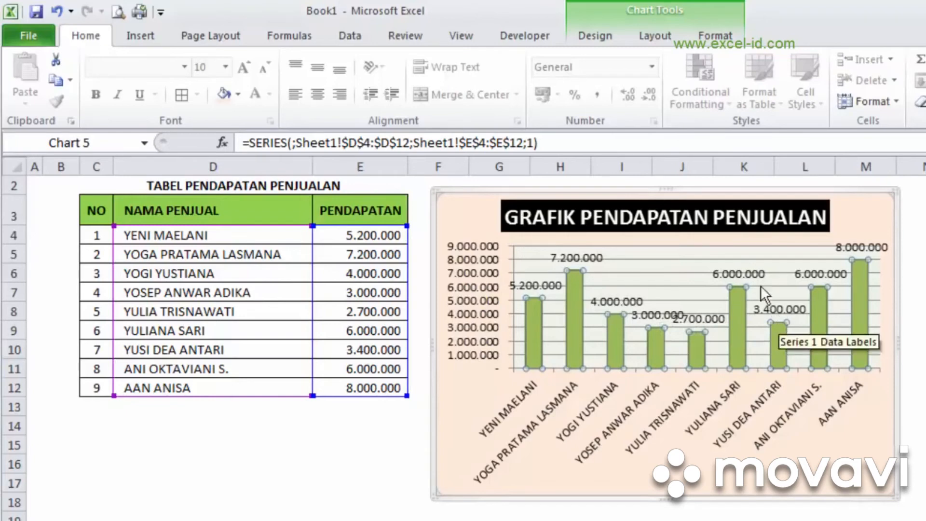
# - Format the column data labels with font size 8 and red text
pyautogui.click(749, 273)
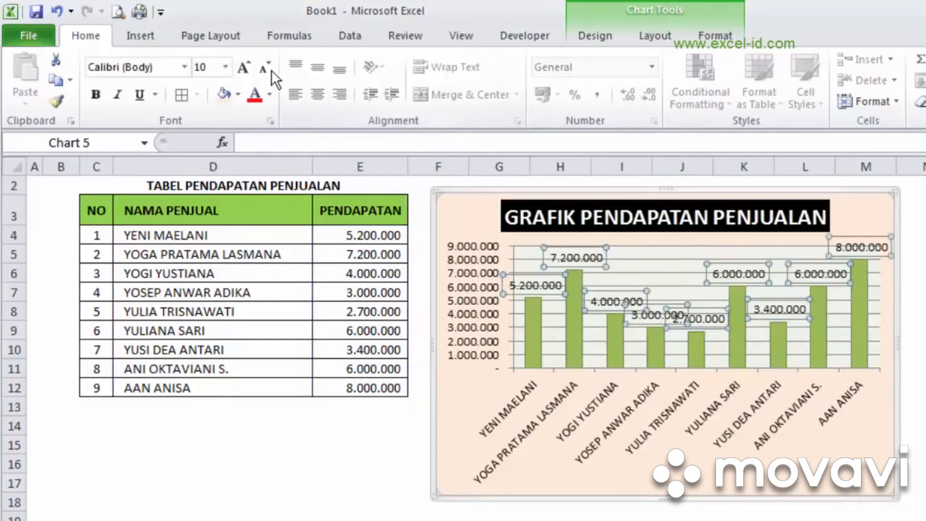
pyautogui.click(225, 63)
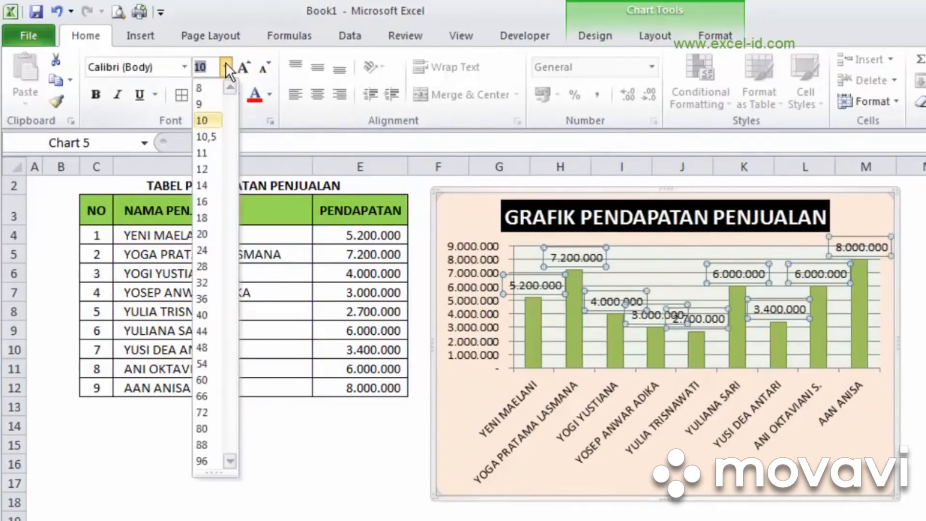
pyautogui.click(208, 88)
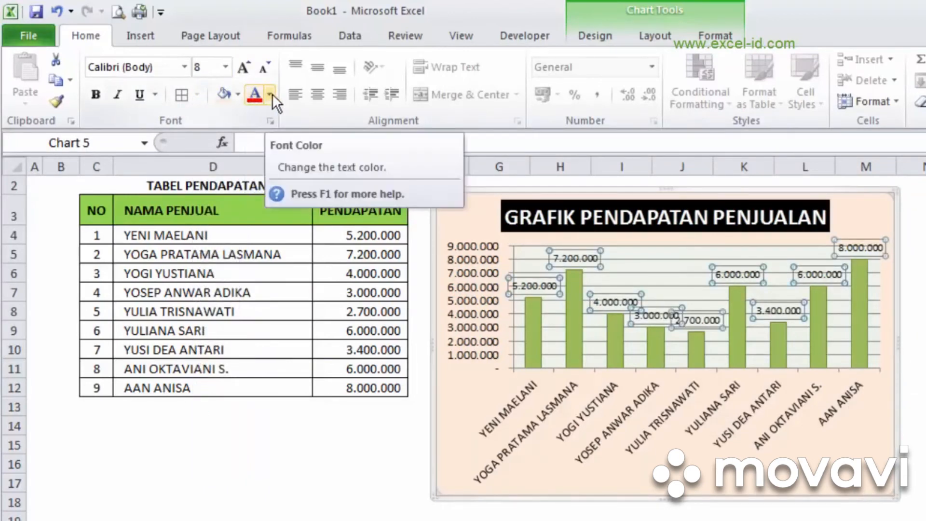
pyautogui.click(253, 95)
pyautogui.click(925, 406)
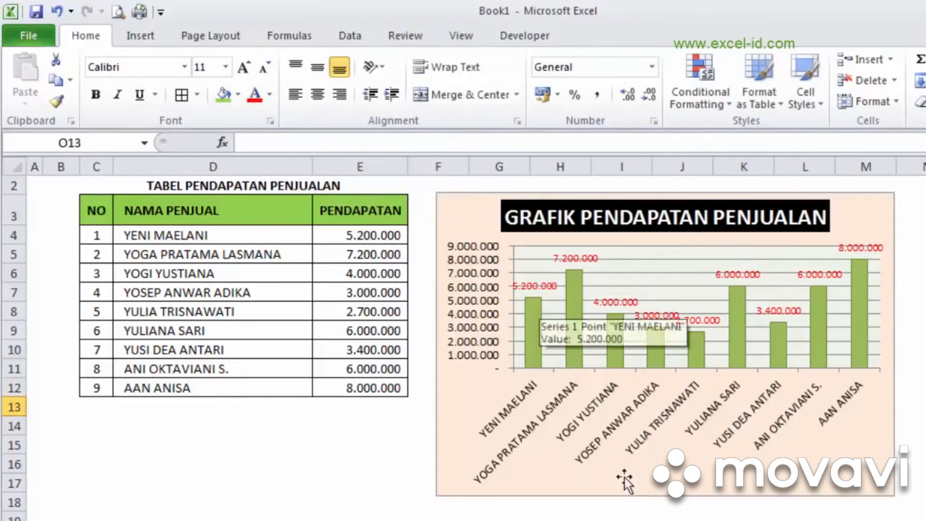
pyautogui.click(793, 491)
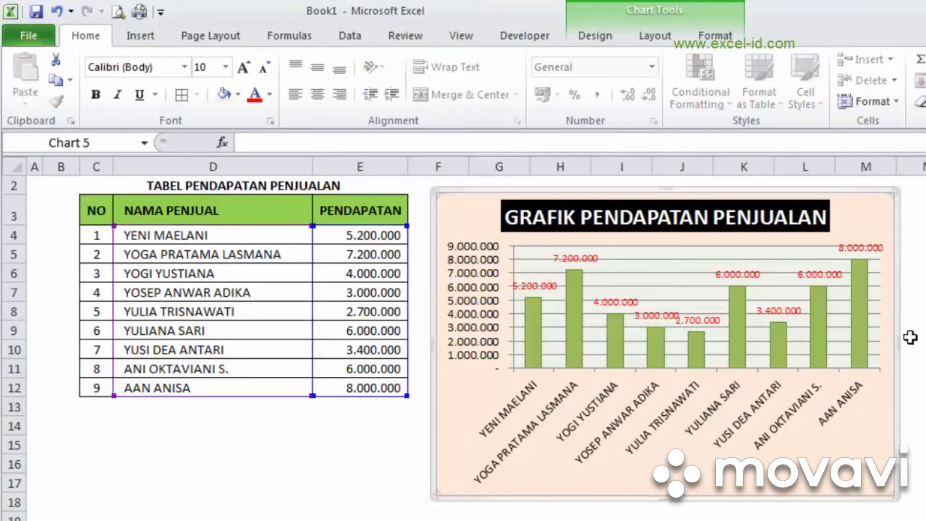
# - Widen the chart so its edge reaches into column O and extend its height to about the top of row 19
pyautogui.moveTo(895, 340); pyautogui.dragTo(925, 341)
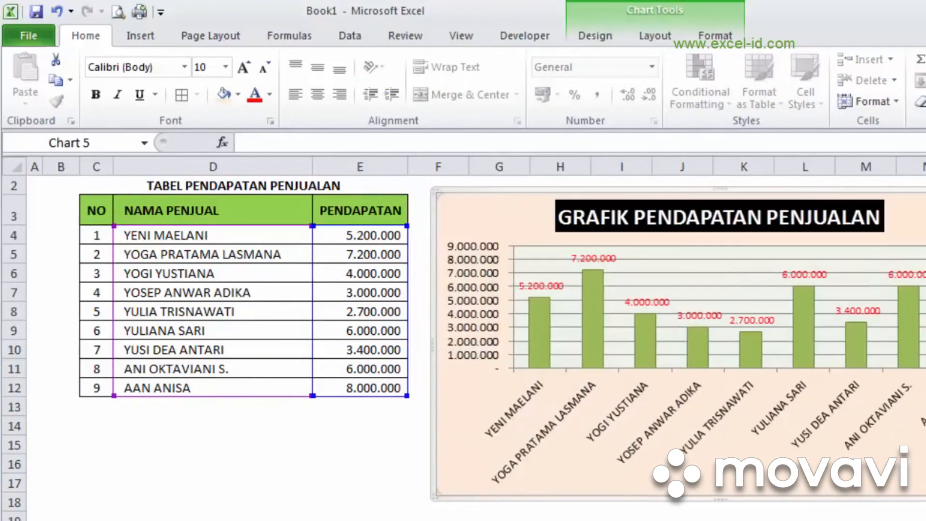
pyautogui.click(627, 520)
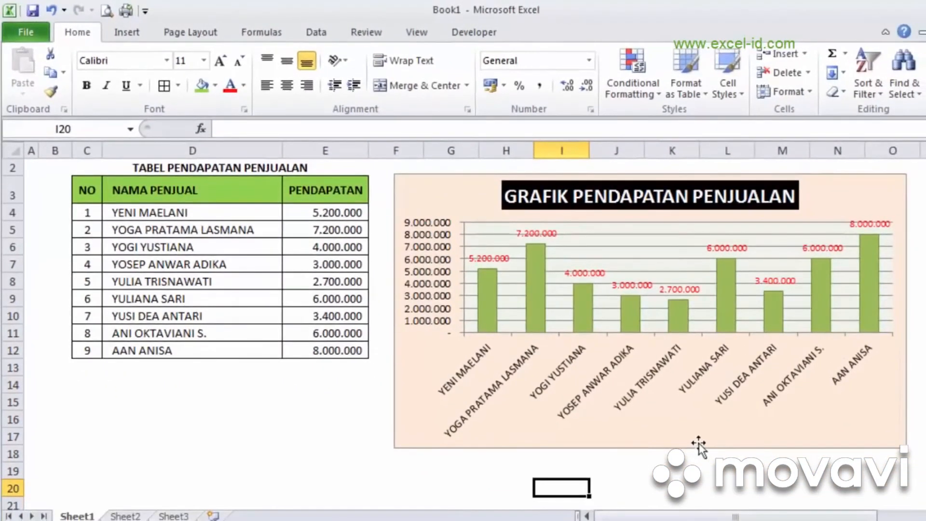
pyautogui.click(731, 493)
pyautogui.moveTo(655, 451); pyautogui.dragTo(657, 464)
pyautogui.click(353, 439)
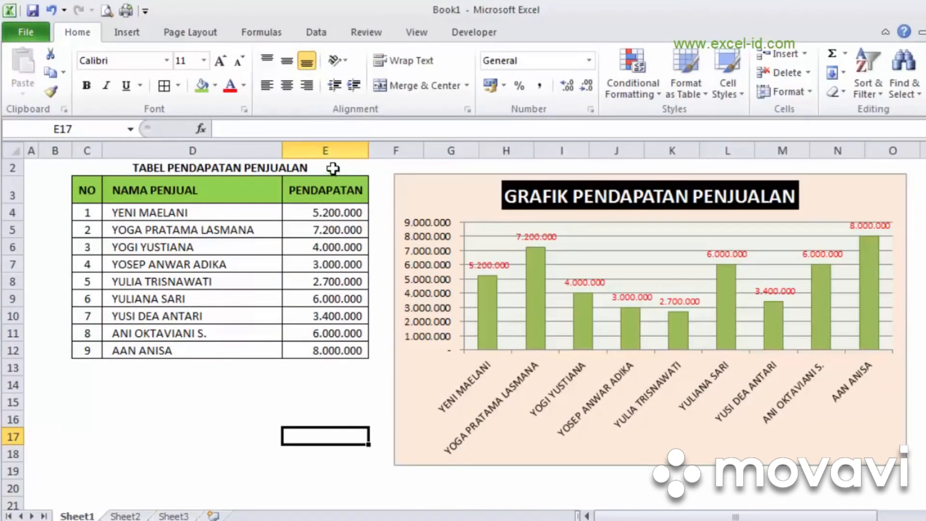
# - Give all the column data labels a solid black fill
pyautogui.click(551, 238)
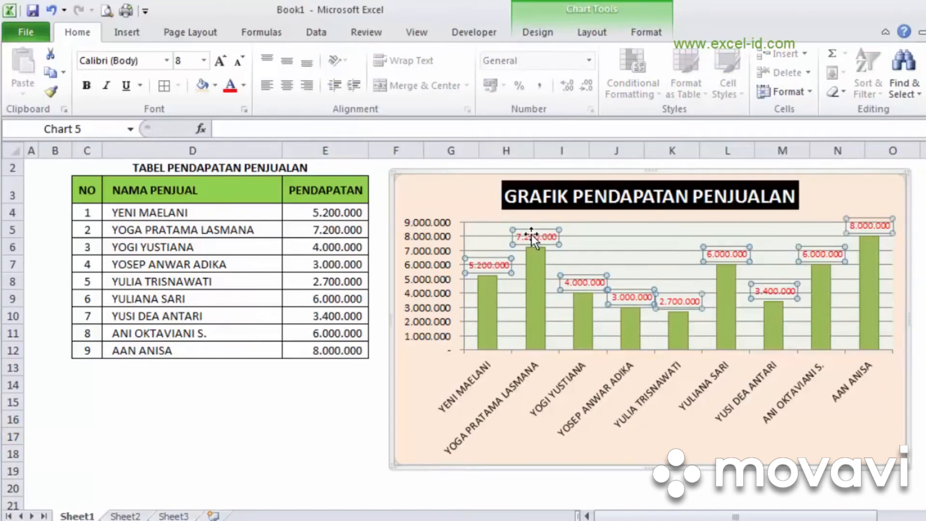
pyautogui.rightClick(532, 235)
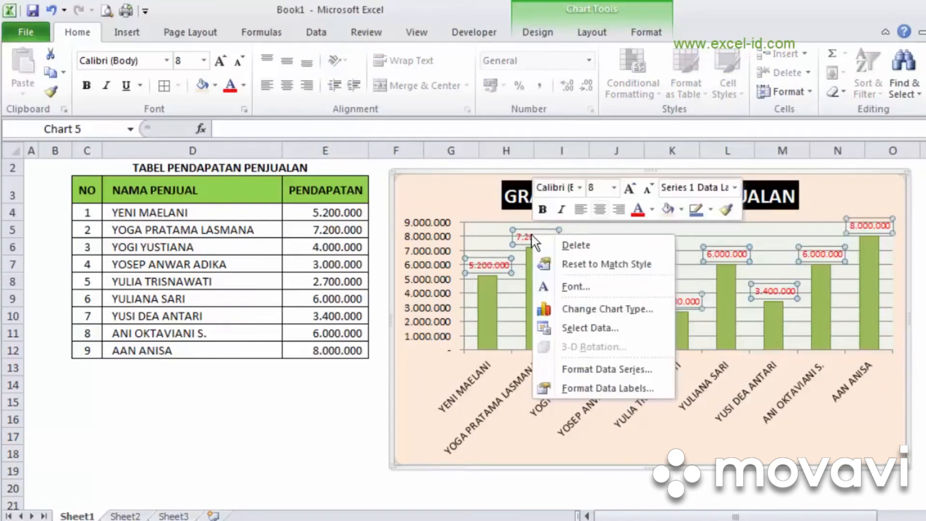
pyautogui.click(616, 385)
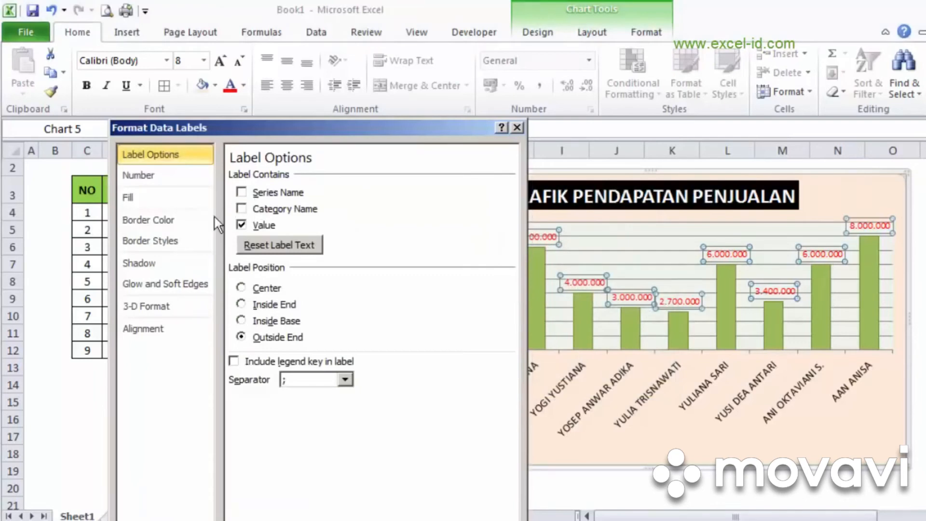
pyautogui.click(157, 203)
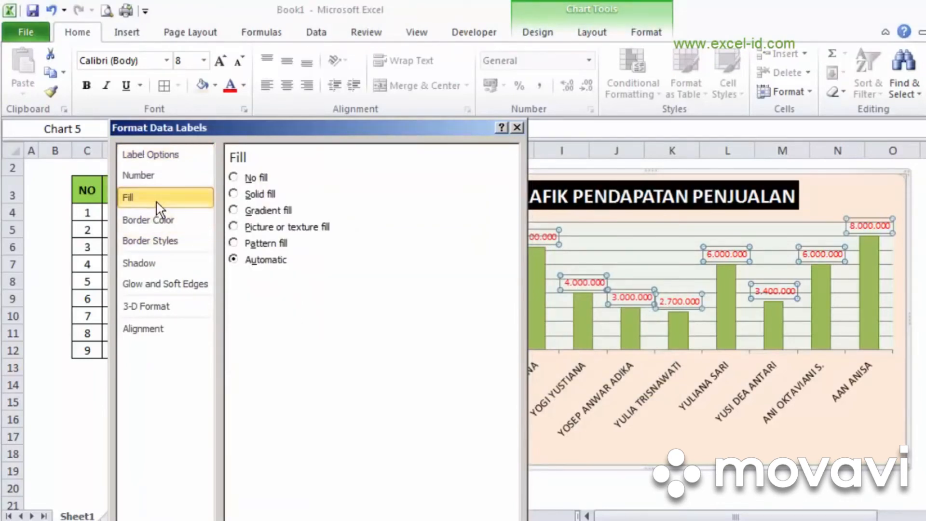
pyautogui.click(161, 180)
pyautogui.click(158, 202)
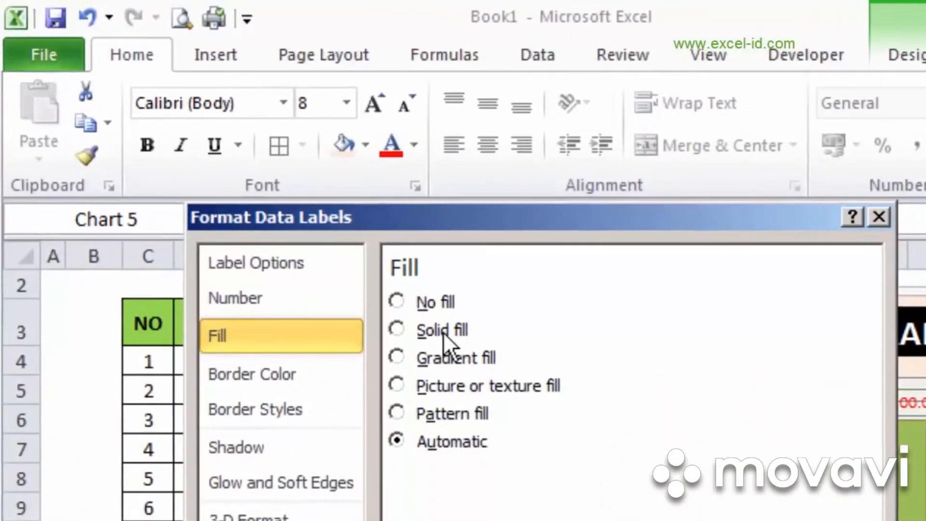
pyautogui.click(445, 332)
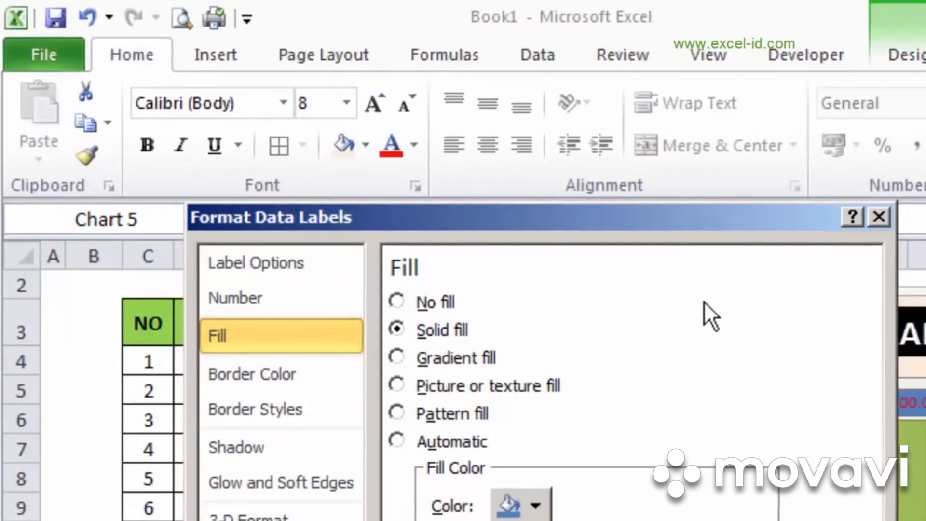
pyautogui.moveTo(719, 212); pyautogui.dragTo(523, 207)
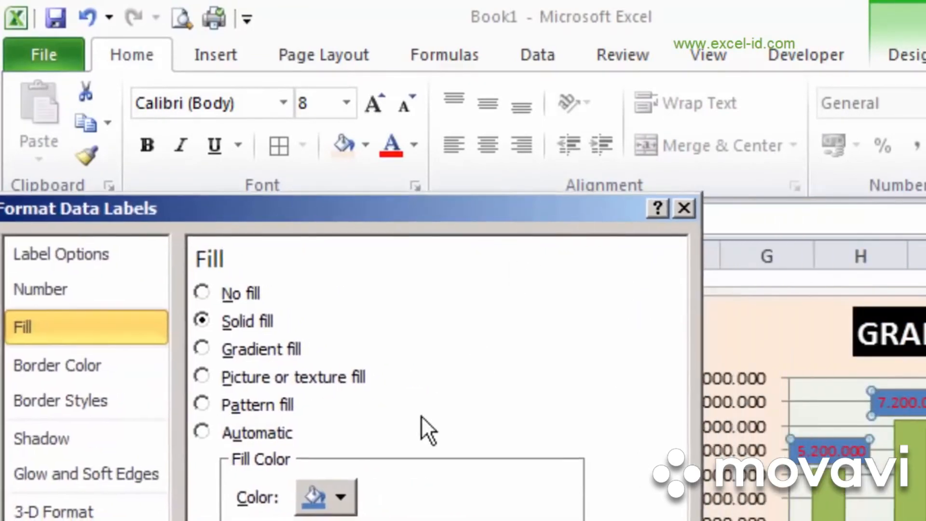
pyautogui.moveTo(439, 217); pyautogui.dragTo(508, 175)
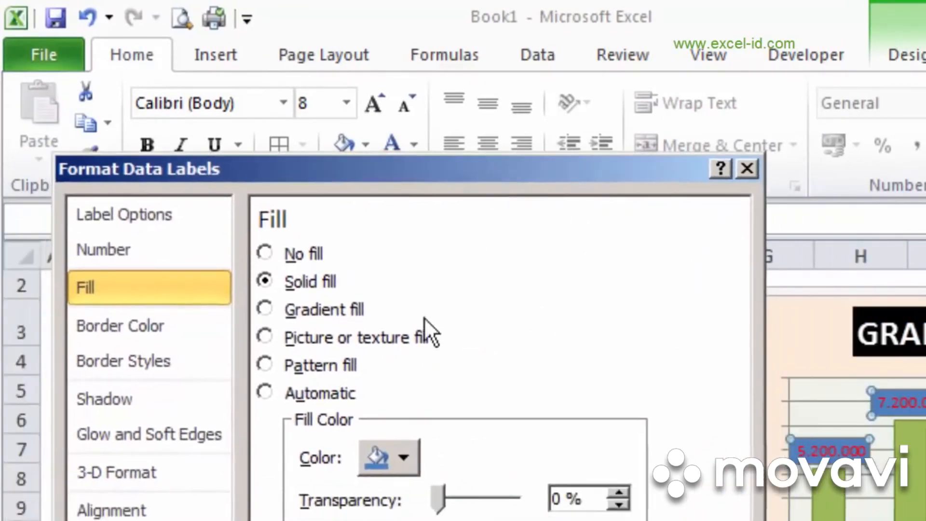
pyautogui.click(404, 456)
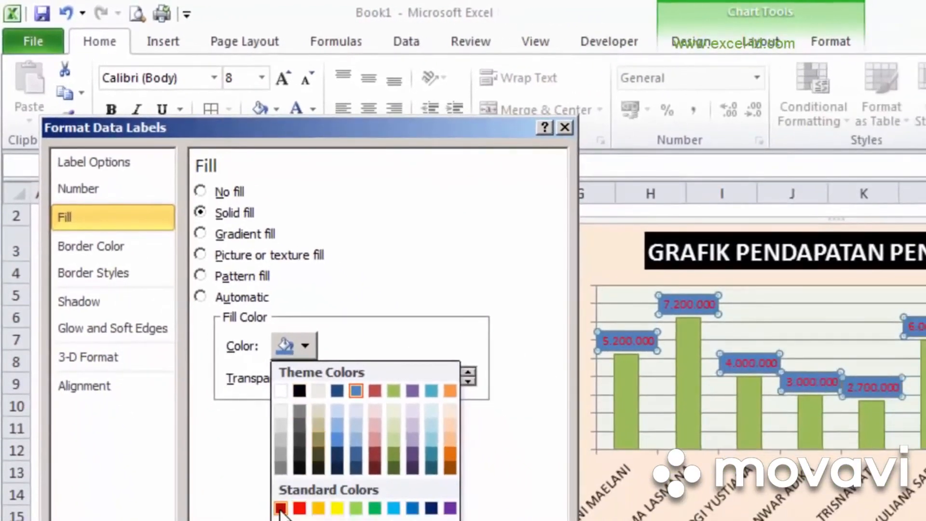
pyautogui.click(299, 391)
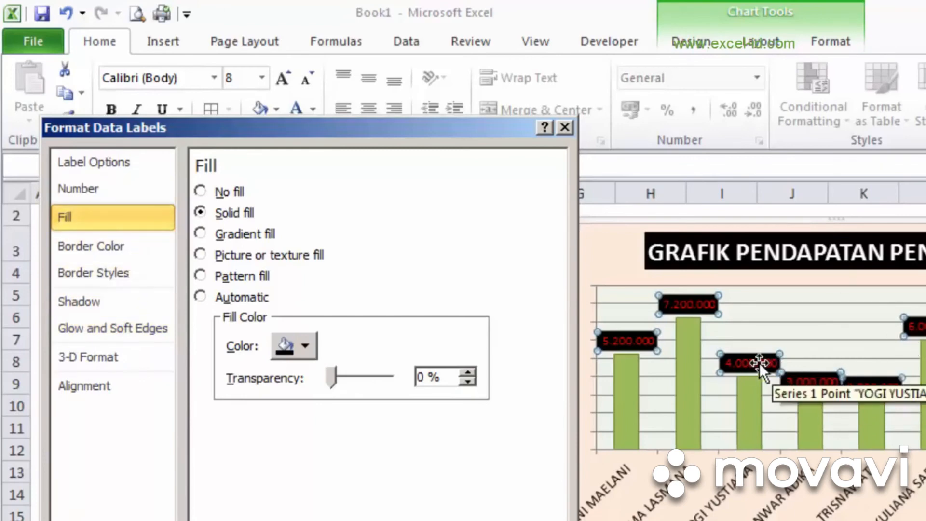
pyautogui.click(564, 127)
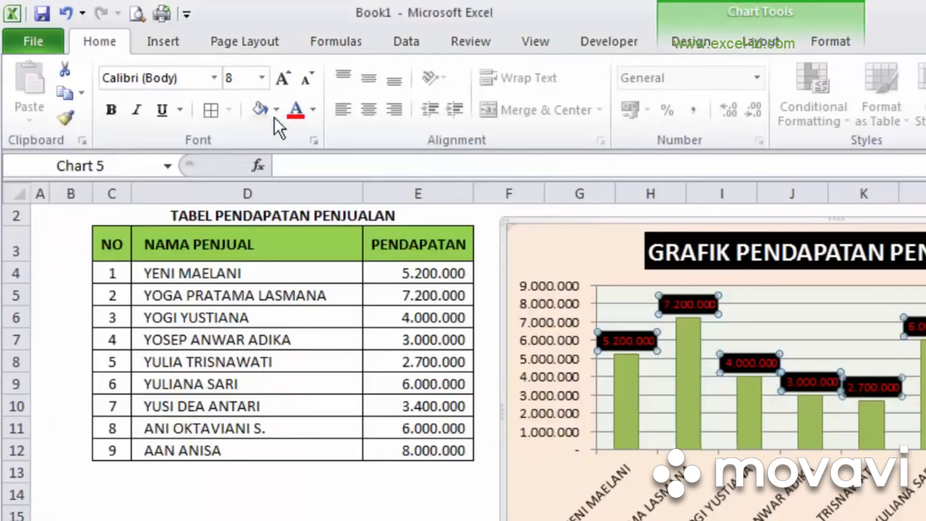
# - Set the font colour of the column data labels to white
pyautogui.click(314, 111)
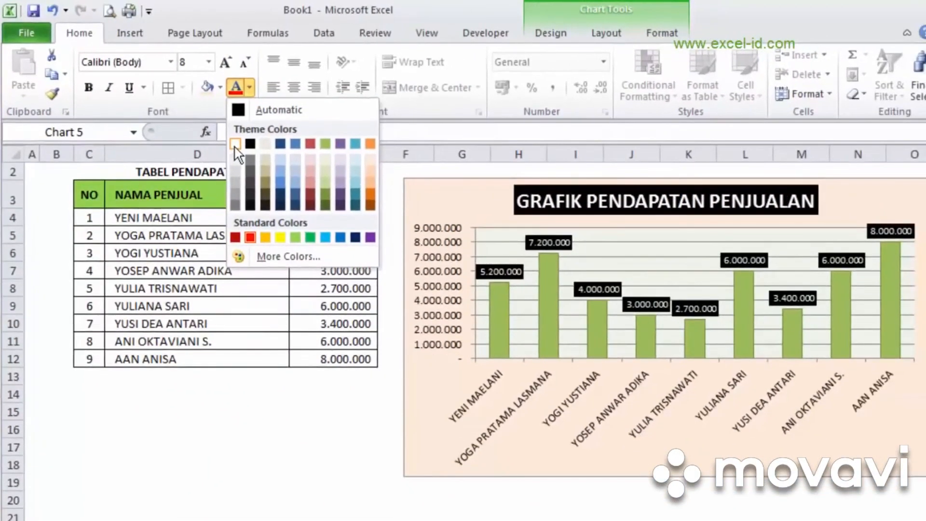
pyautogui.click(236, 145)
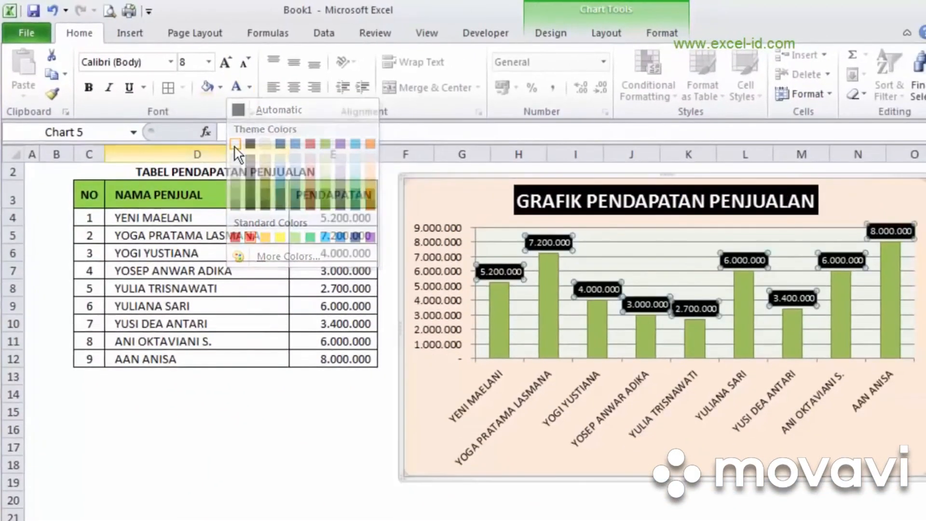
pyautogui.click(280, 413)
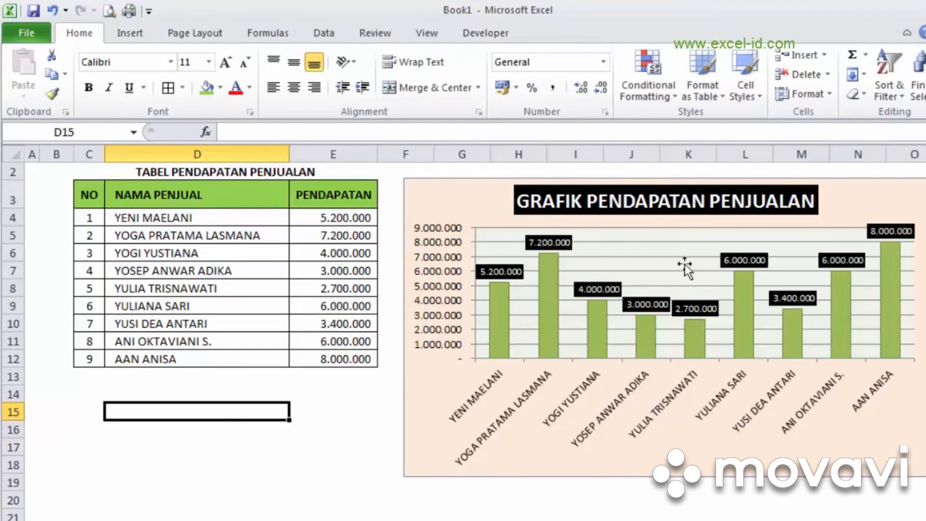
# - Move only the third column's data label (4.000.000) slightly upward, away from the neighbouring label
pyautogui.click(650, 308)
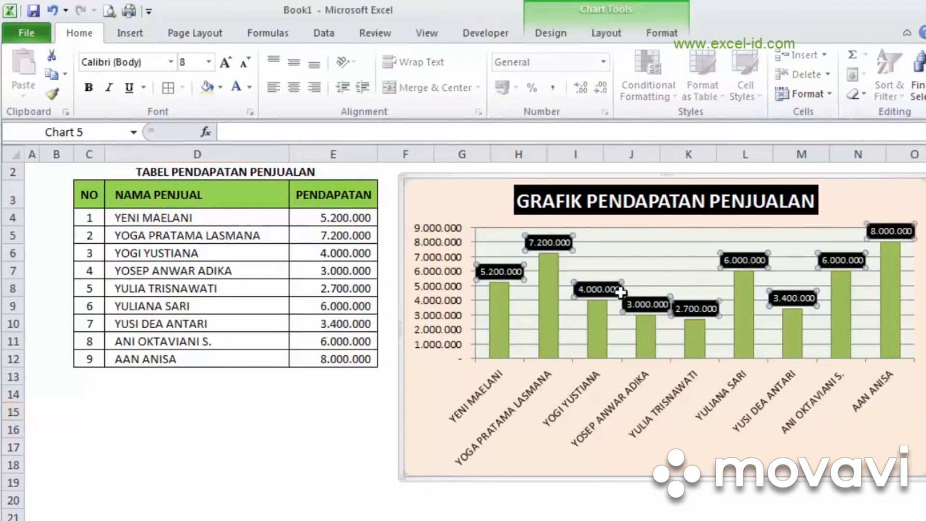
pyautogui.click(597, 288)
pyautogui.moveTo(599, 284); pyautogui.dragTo(598, 276)
pyautogui.click(644, 276)
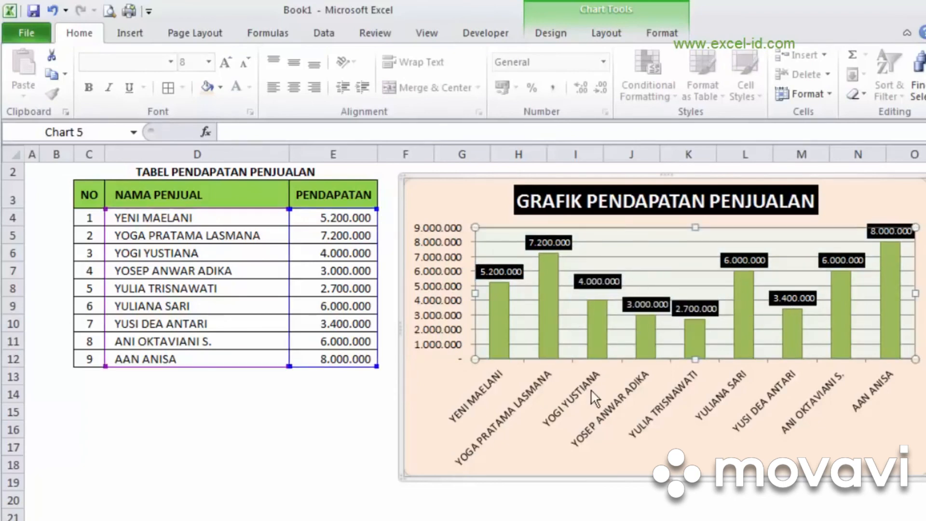
# - Shift only the fifth column's data label (2.700.000) slightly to the right to separate it from the 3.000.000 label
pyautogui.click(699, 308)
pyautogui.click(703, 309)
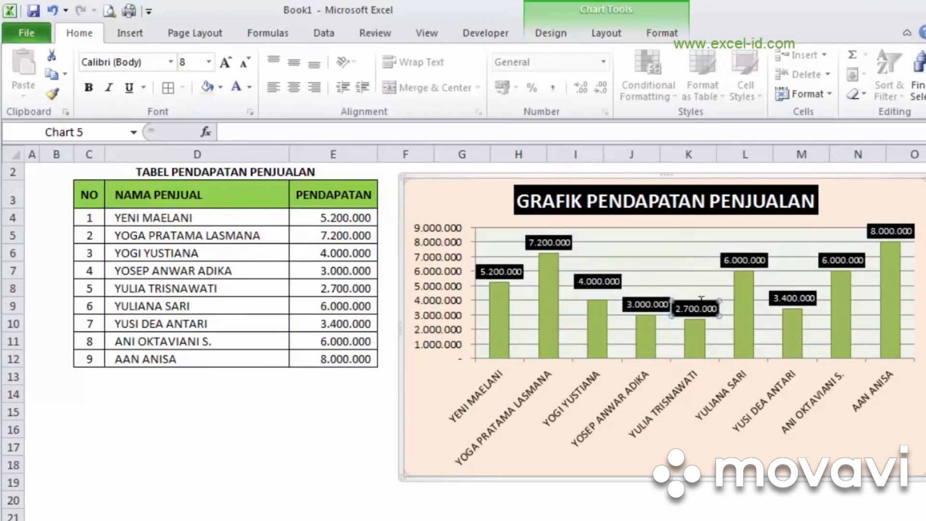
pyautogui.moveTo(702, 309); pyautogui.dragTo(707, 301)
pyautogui.click(442, 423)
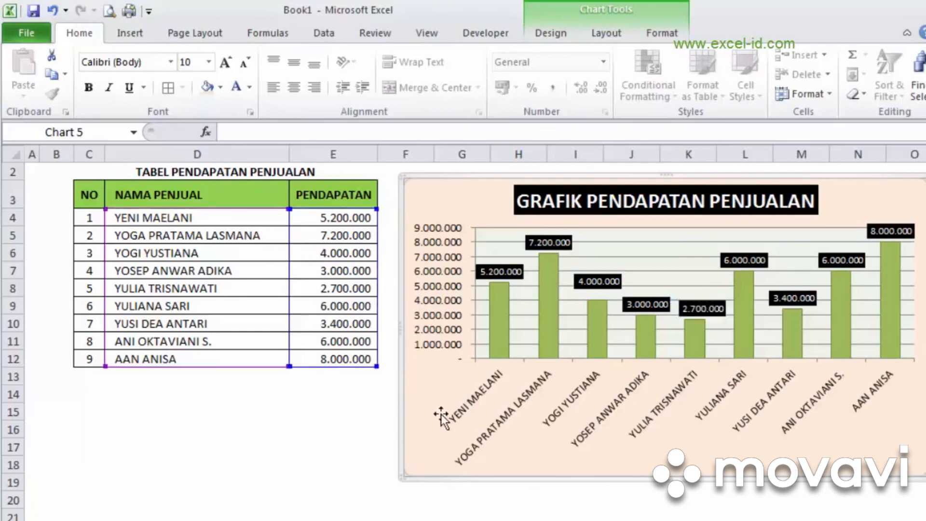
pyautogui.click(304, 438)
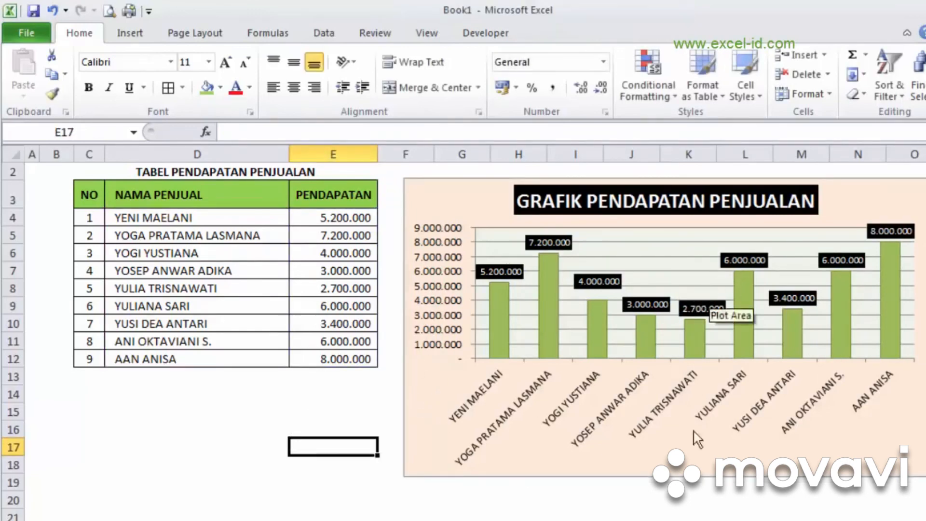